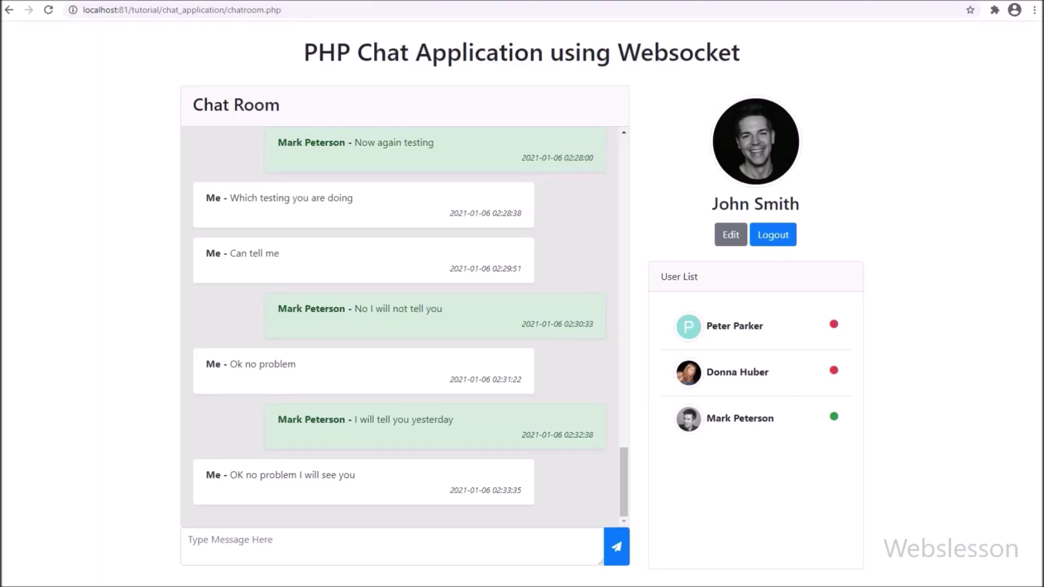
Step: Send a 'Hi' greeting addressed to the other user from the first user's chat
drag(303, 53, 739, 53)
click(217, 541)
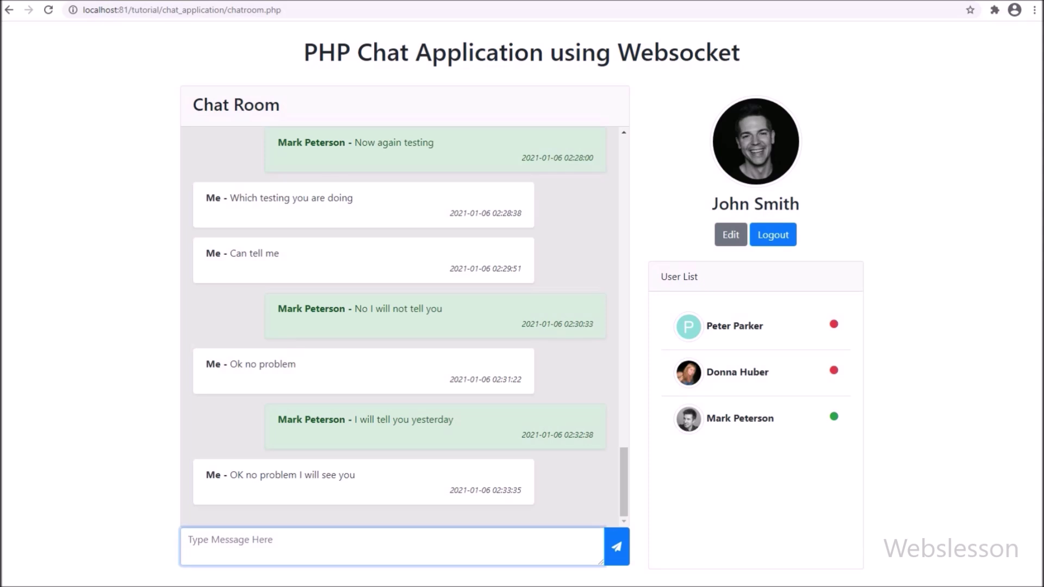
text(Hi Mark)
click(616, 546)
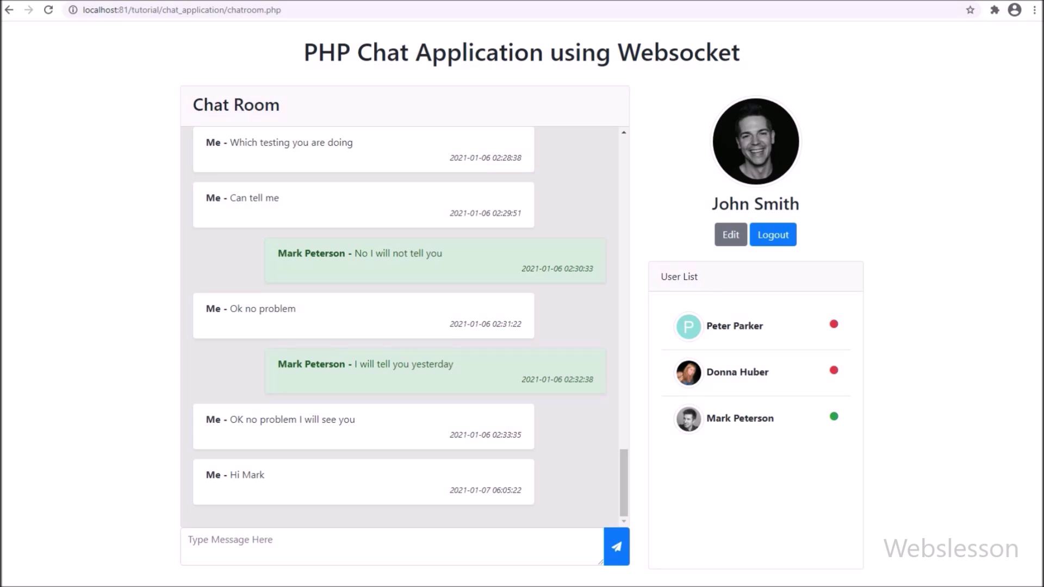
Step: Send 'How are you', then begin a reply in the recipient's Incognito window
click(272, 543)
text(H)
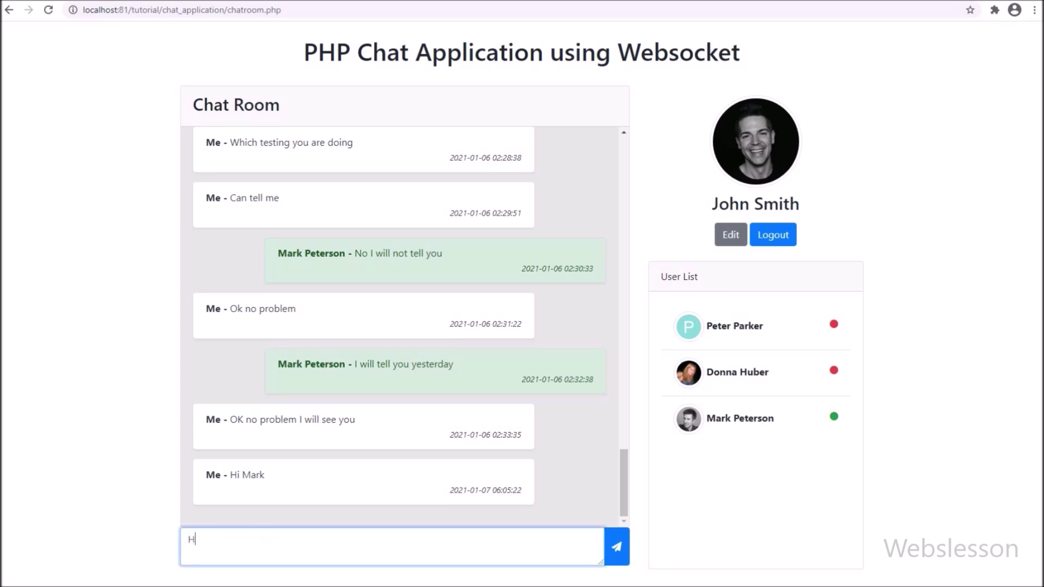
text(ow are you)
click(616, 546)
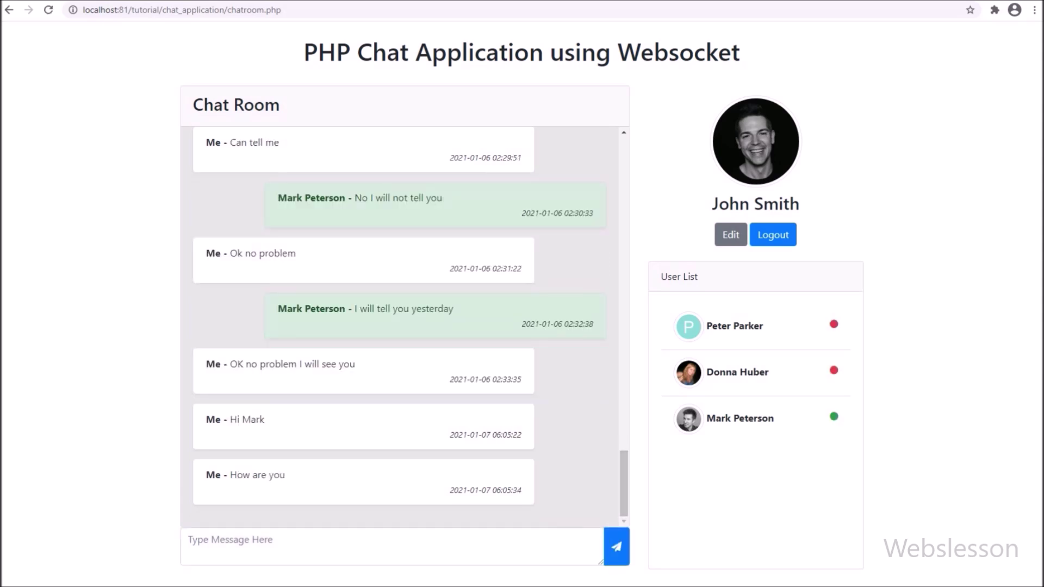
key(alt+Tab)
click(190, 539)
Step: Reply 'I am fine and how are you too.' from the second user's window
text(I)
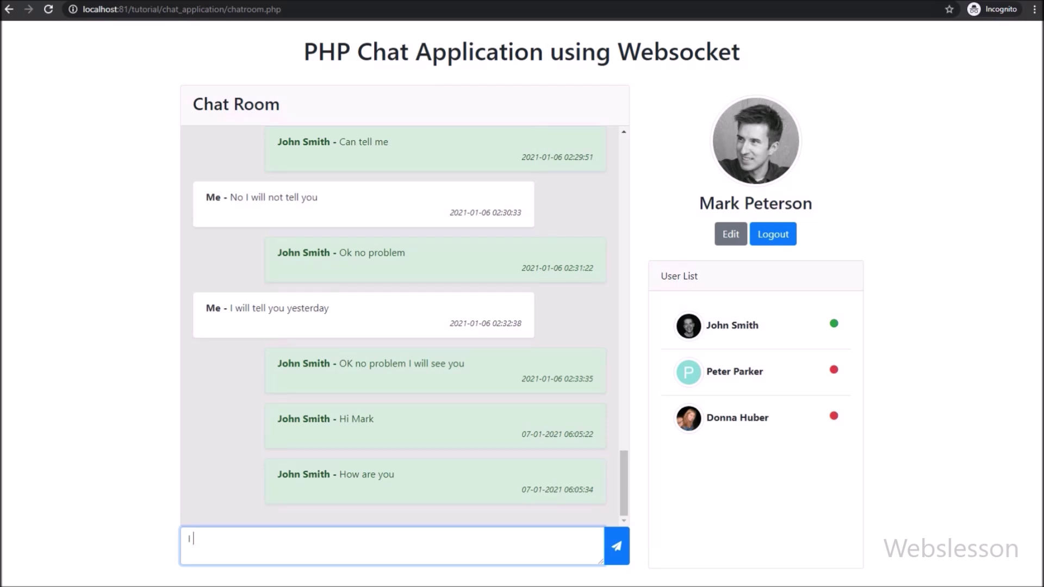
text( am fine and how are you to)
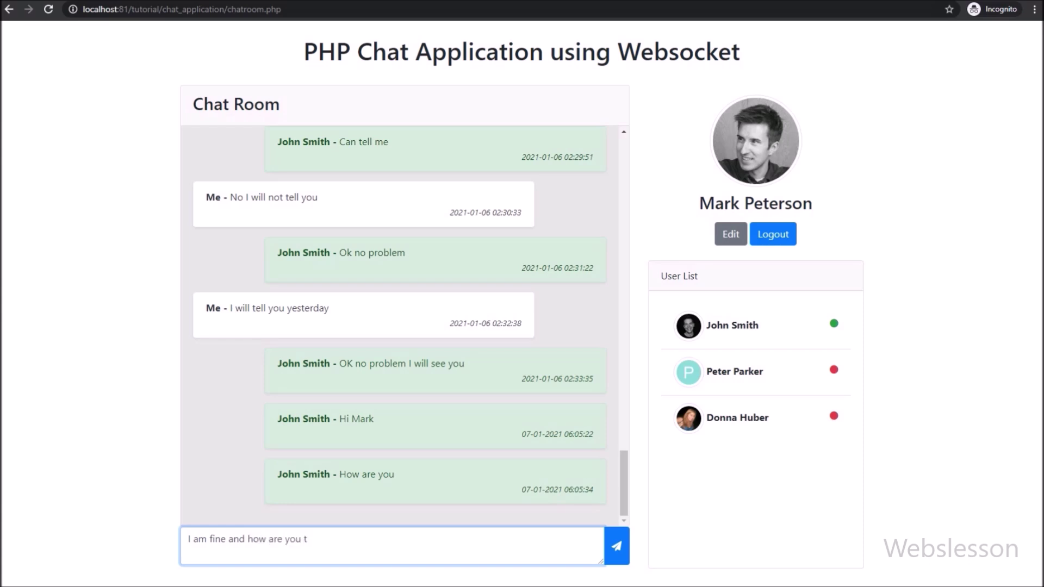
text(o)
text(.)
key(Return)
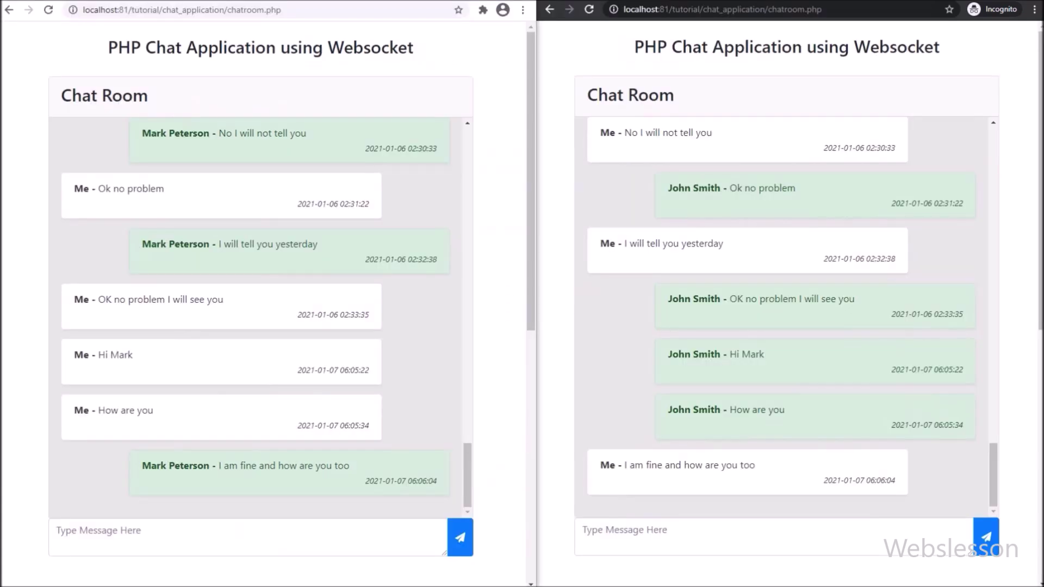
Step: From the first user's chat, send 'I am also fine' and 'What are you doing now'
key(alt+Tab)
text(I am also fine)
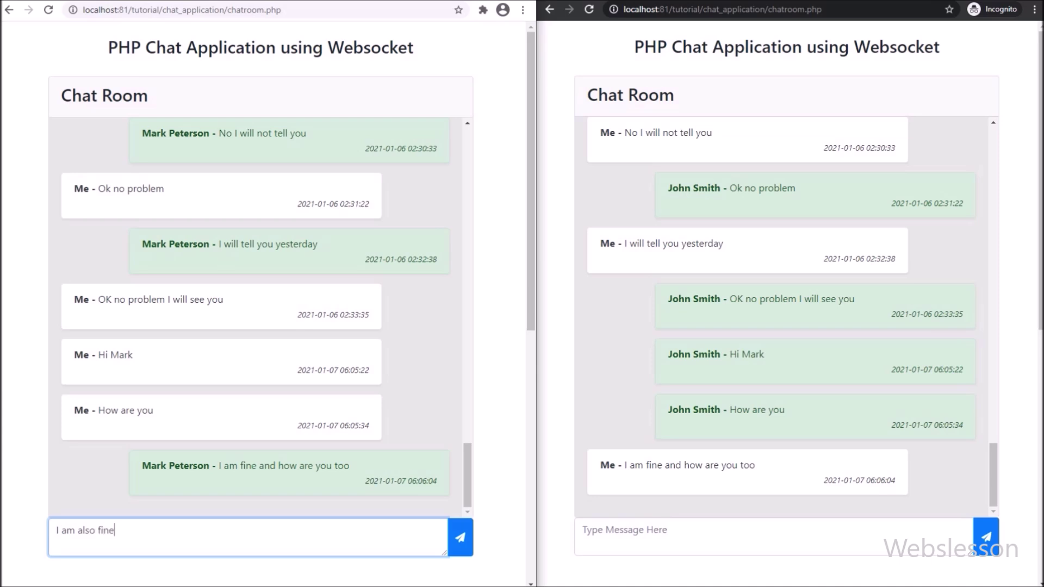
click(459, 537)
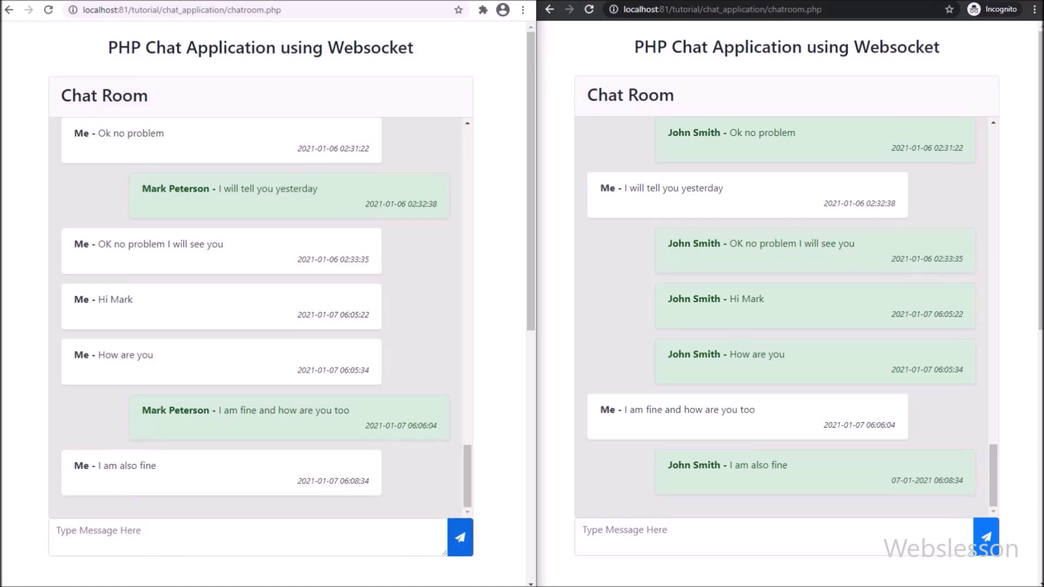
click(163, 537)
text(What are )
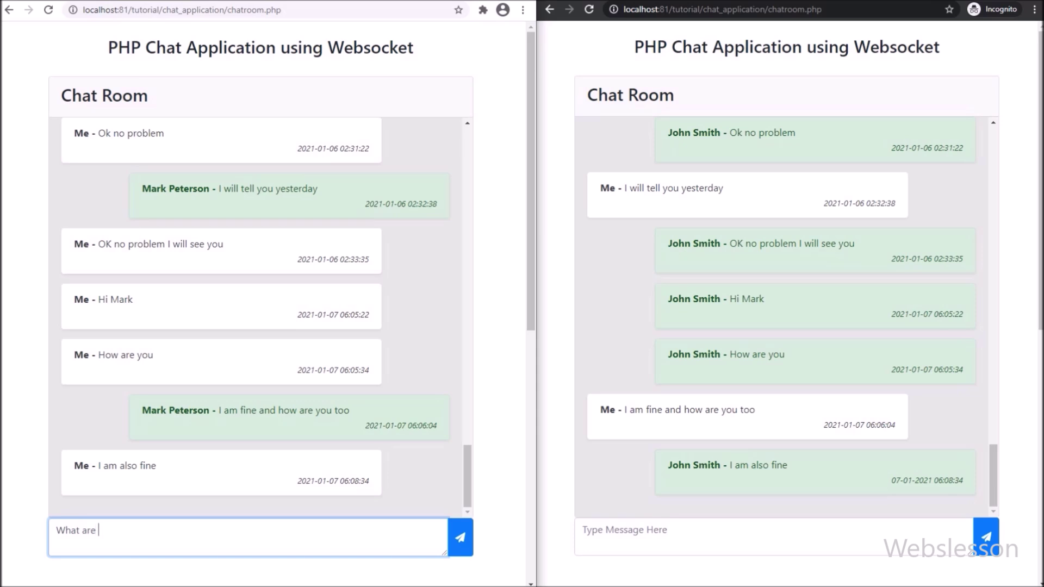
text(you doing now)
click(460, 537)
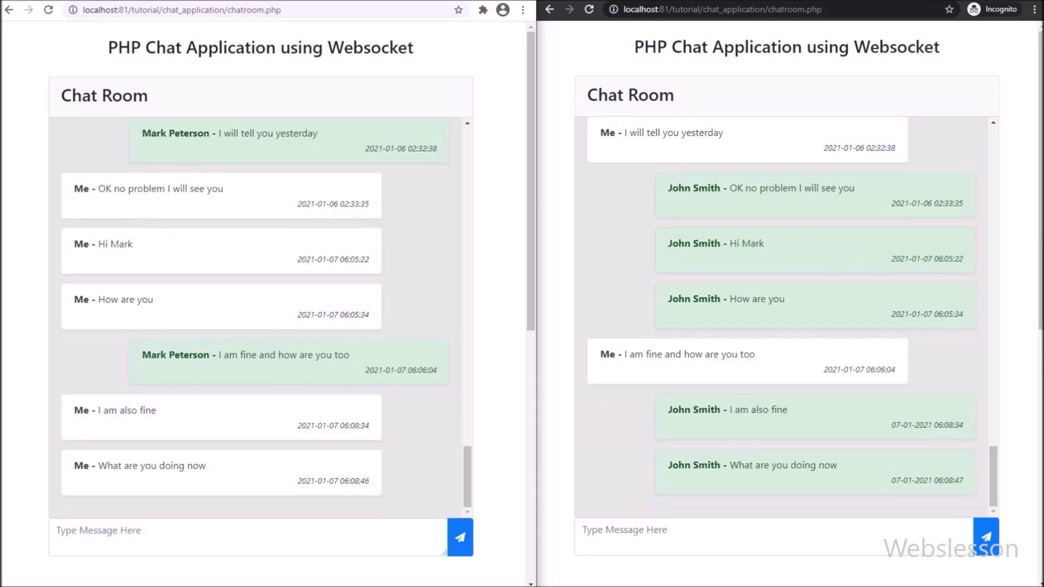
Step: Reply 'Nothing only chat with you' from the second user, fixing typos before sending
click(761, 536)
text(Nothing)
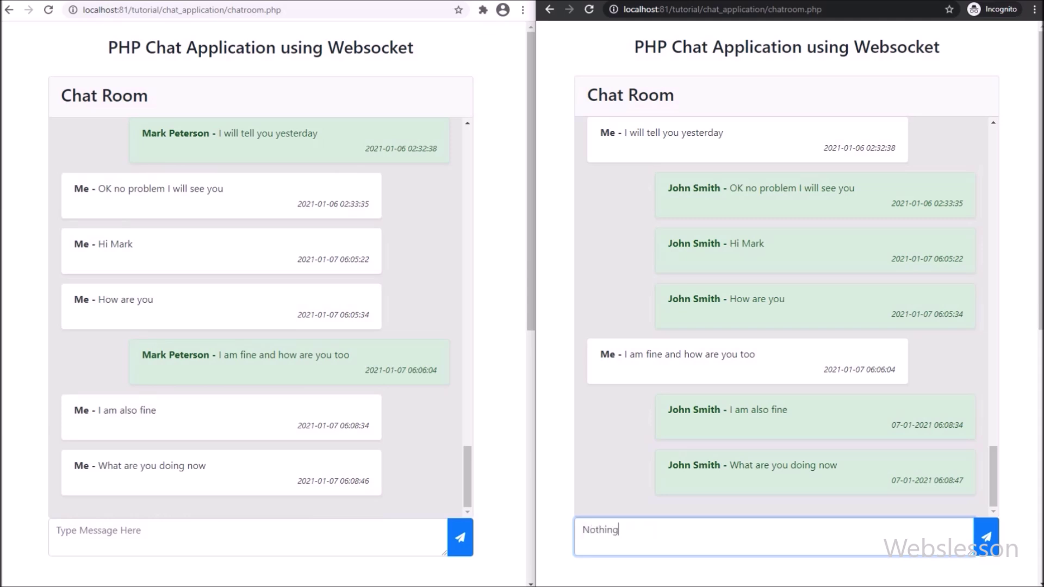
text( pro)
key(BackSpace)
key(BackSpace)
key(BackSpace)
key(BackSpace)
text(only cghat)
key(BackSpace)
key(BackSpace)
key(BackSpace)
key(BackSpace)
text(hat with you)
click(985, 537)
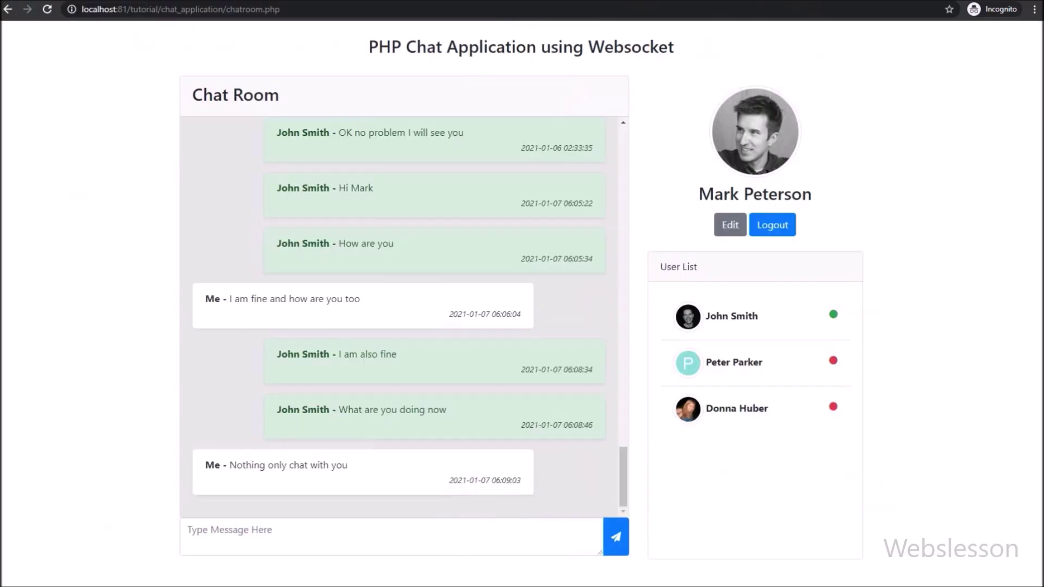
Step: Log out and register a new account with a name, pasted email and password
click(772, 224)
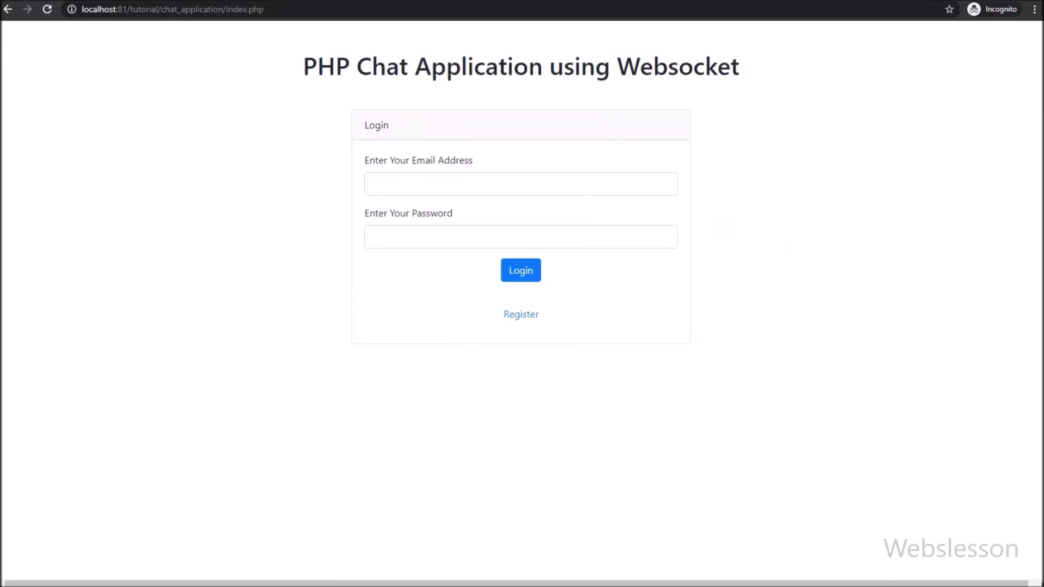
click(521, 314)
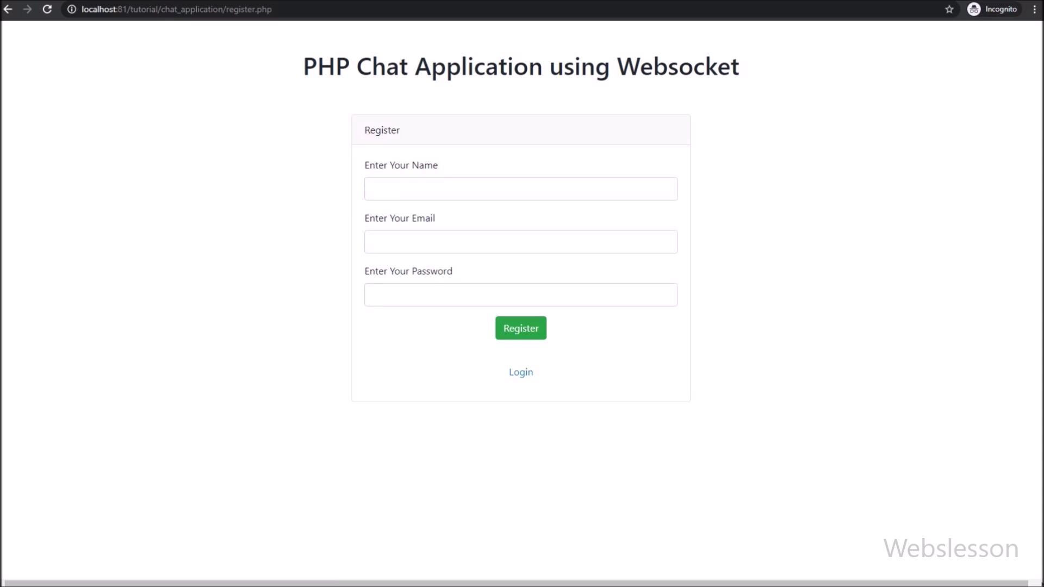
click(373, 190)
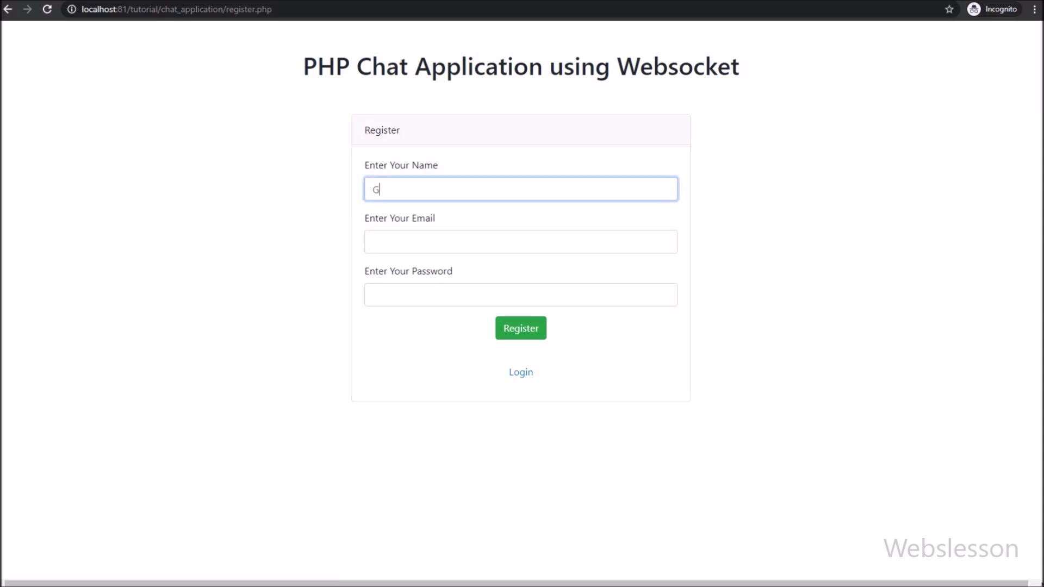
click(373, 241)
key(ctrl+v)
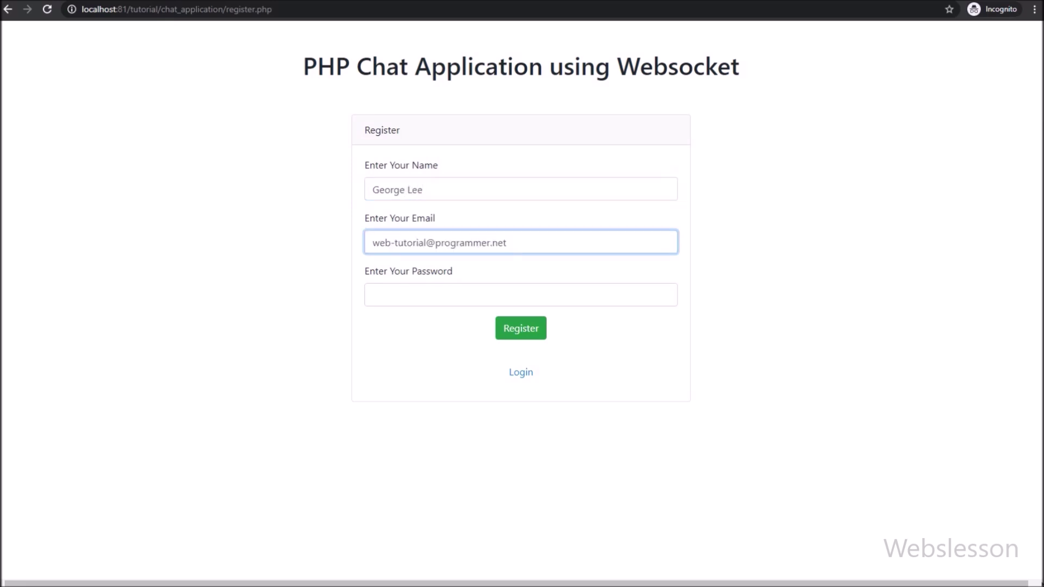
click(373, 294)
text(password)
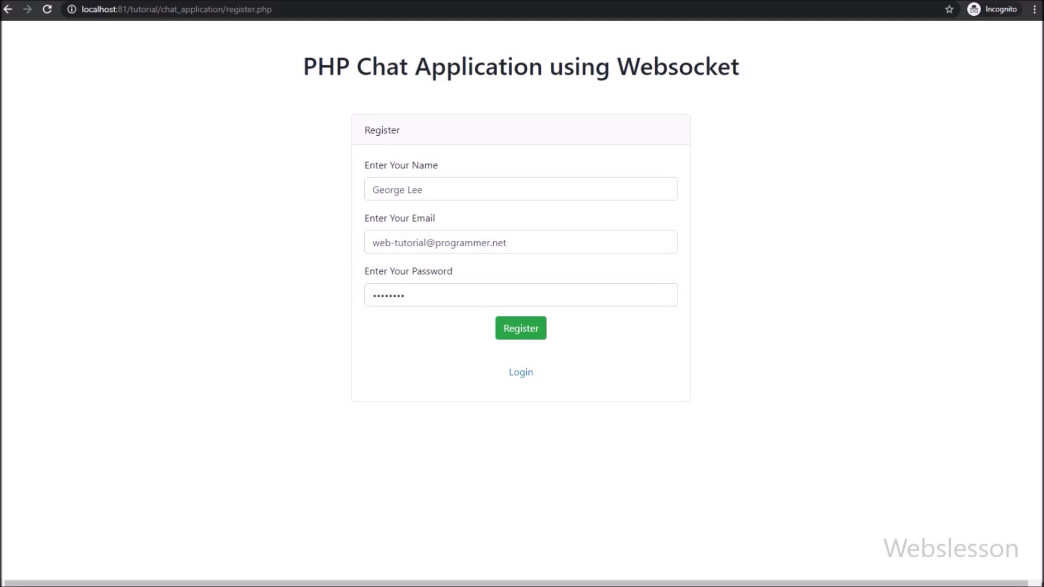
click(521, 328)
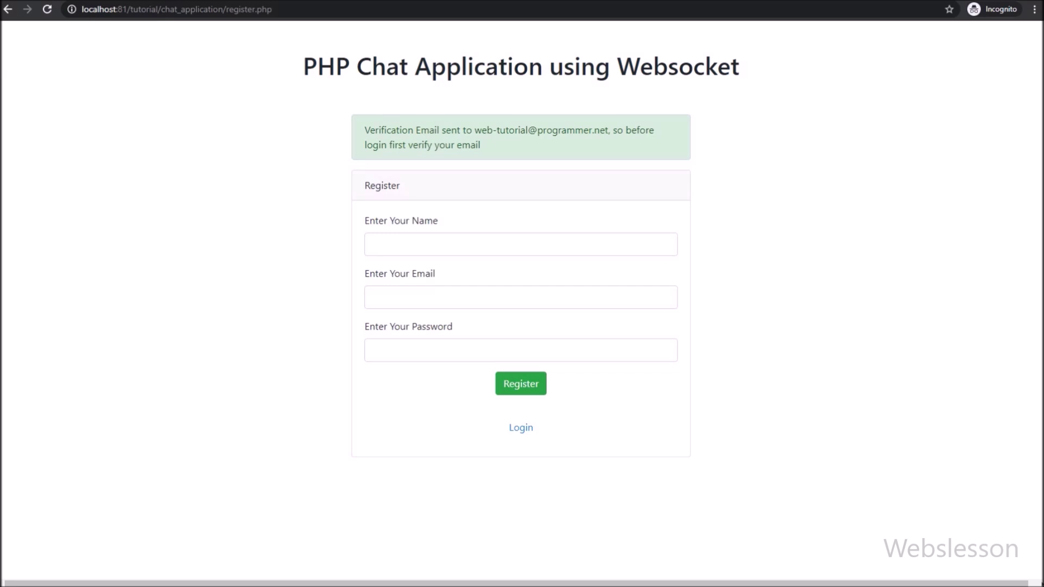
drag(364, 130, 480, 146)
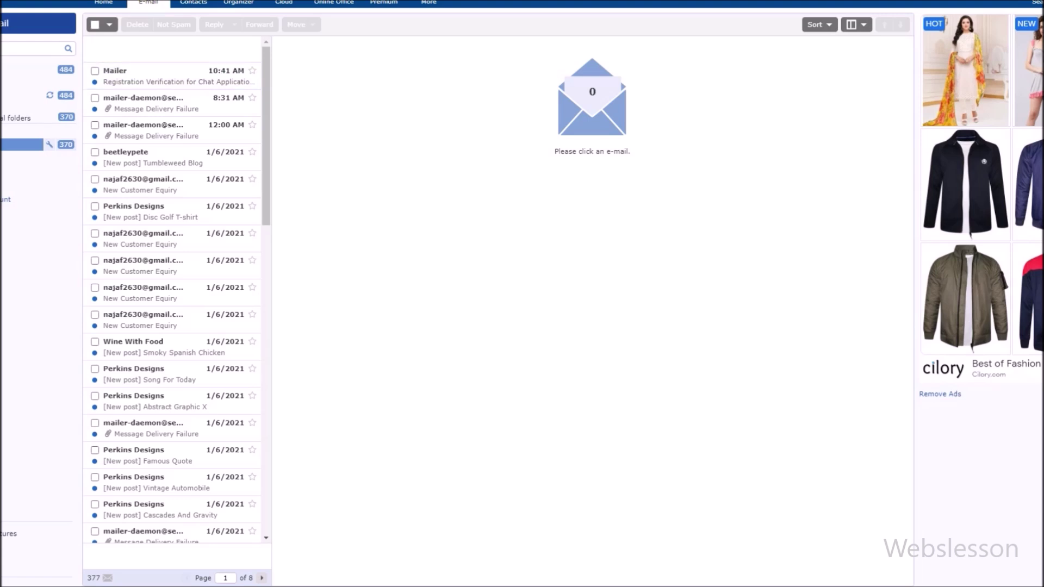
Step: Open the 'Registration Verification for Chat Application Demo' email and click 'Click to Verify'
click(174, 76)
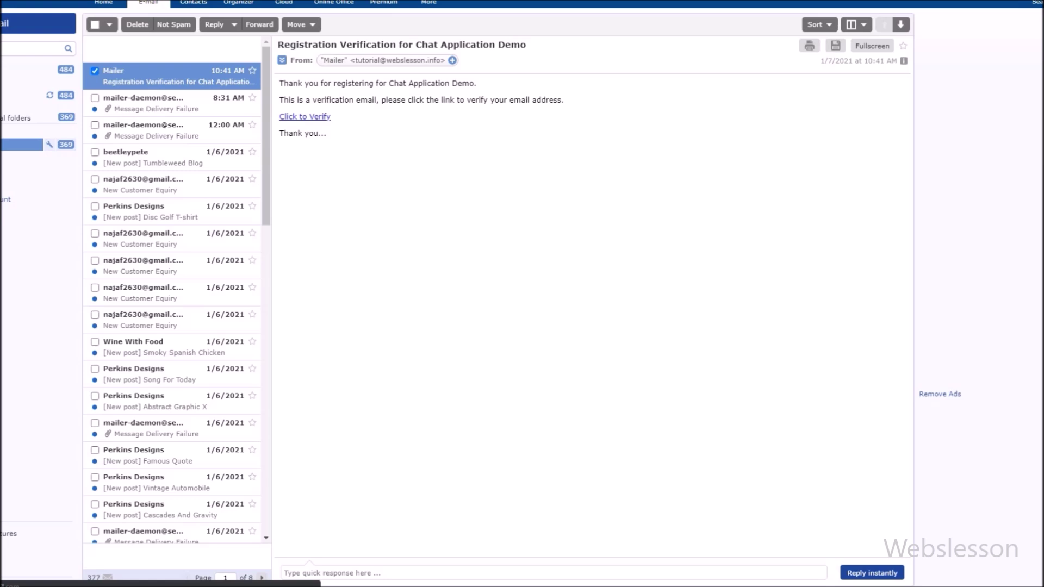
drag(277, 45, 526, 45)
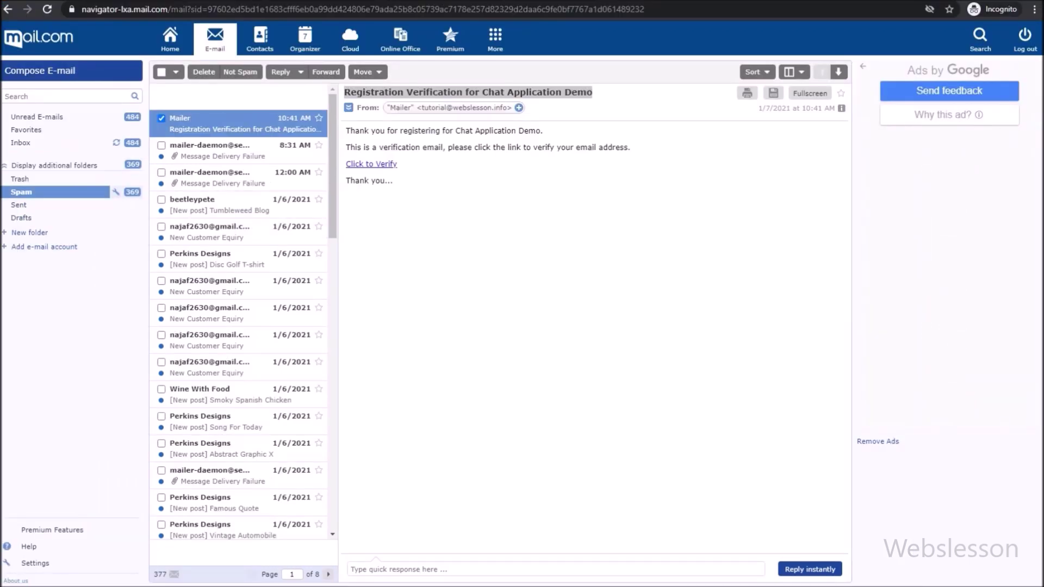
click(371, 164)
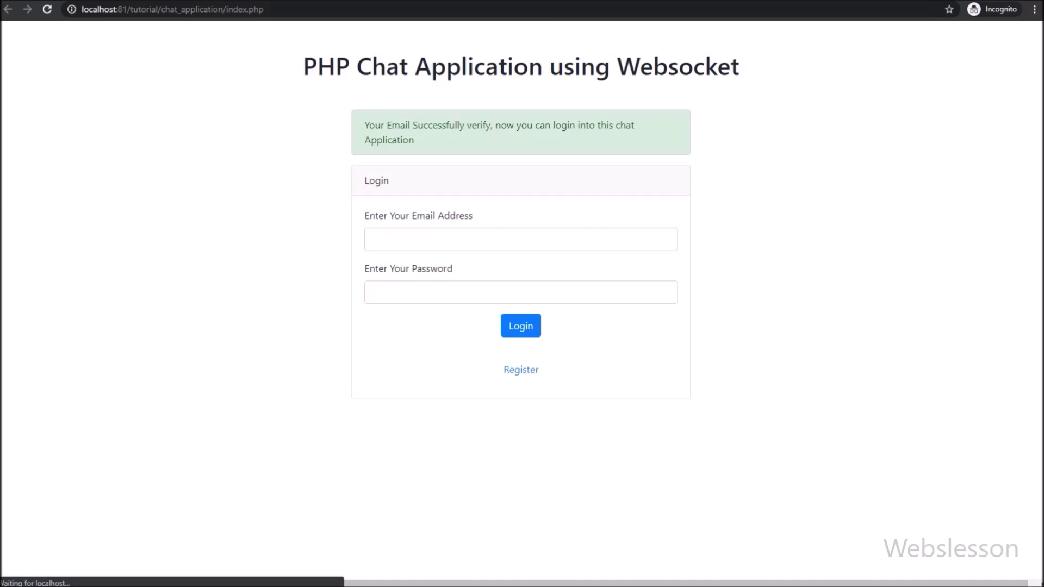
Step: After the email-verified message, log in with the pasted email and the account password
drag(303, 66, 739, 67)
drag(364, 125, 413, 140)
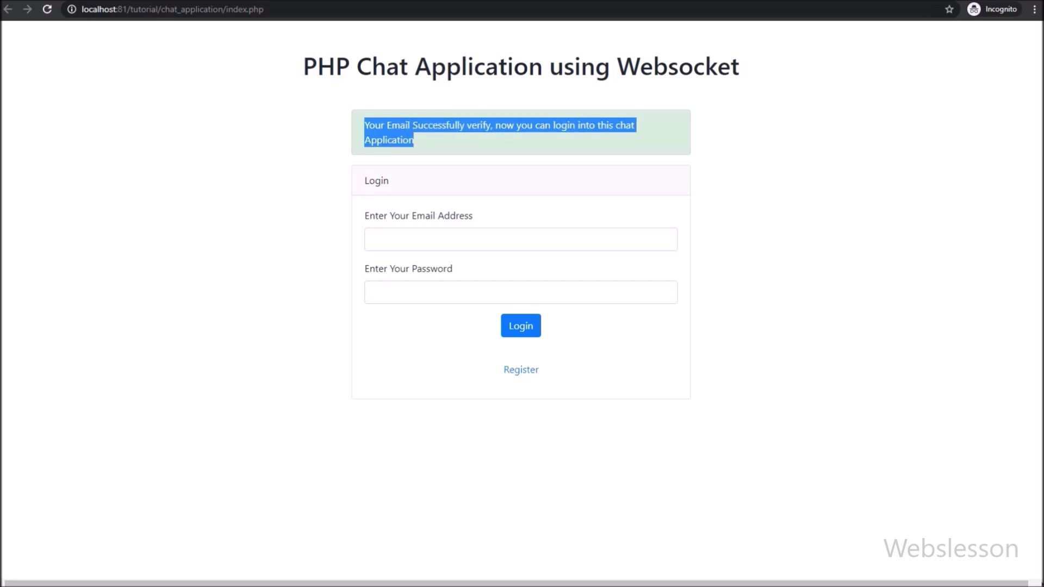
key(alt+Tab)
key(alt+Tab)
click(372, 239)
key(ctrl+v)
click(372, 292)
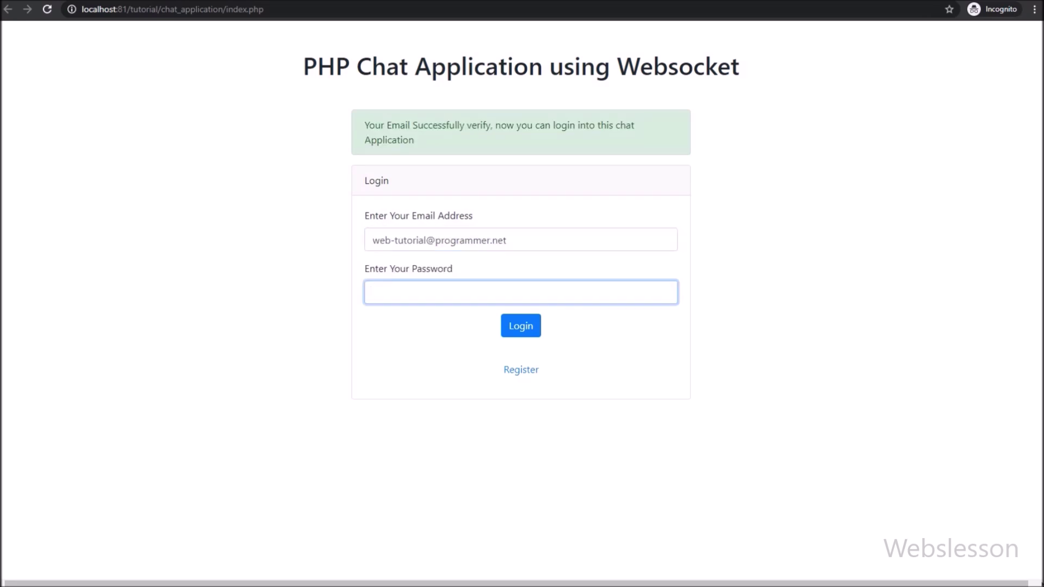
text(12345678)
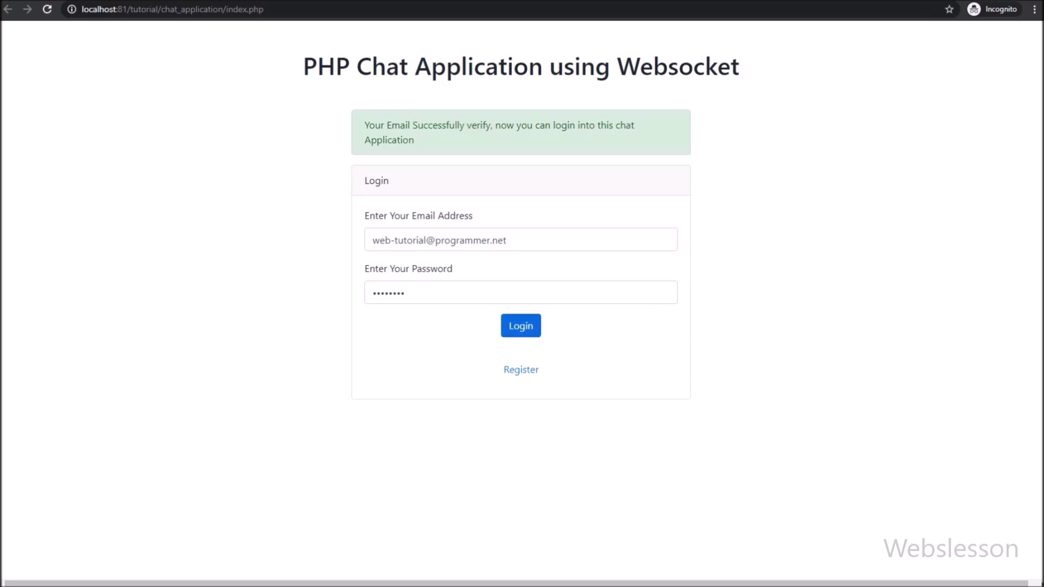
click(520, 325)
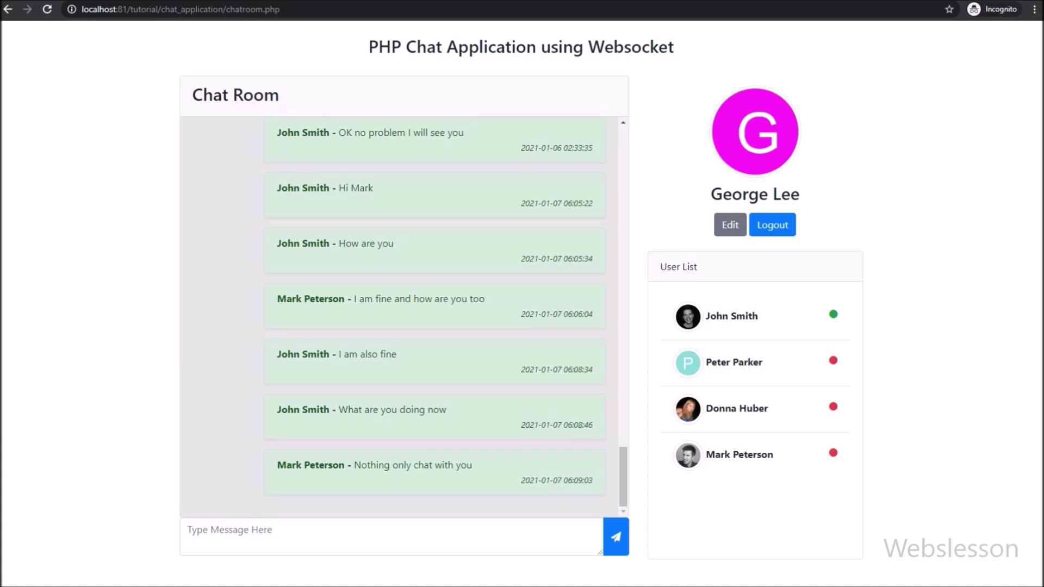
Step: Highlight the logged-in user's name, avatar and each of the four users in the User List
drag(710, 194, 800, 194)
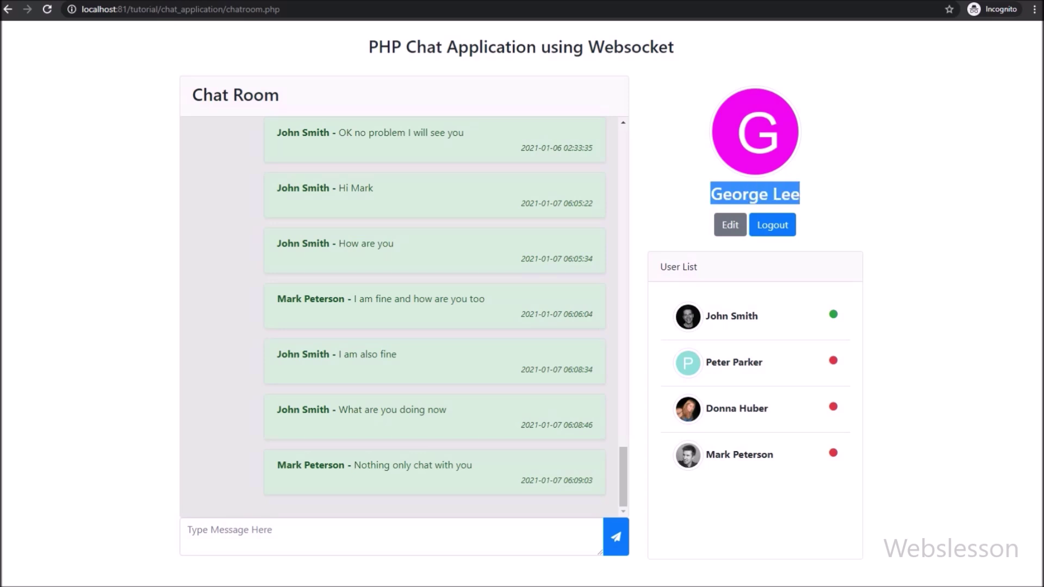
double_click(755, 132)
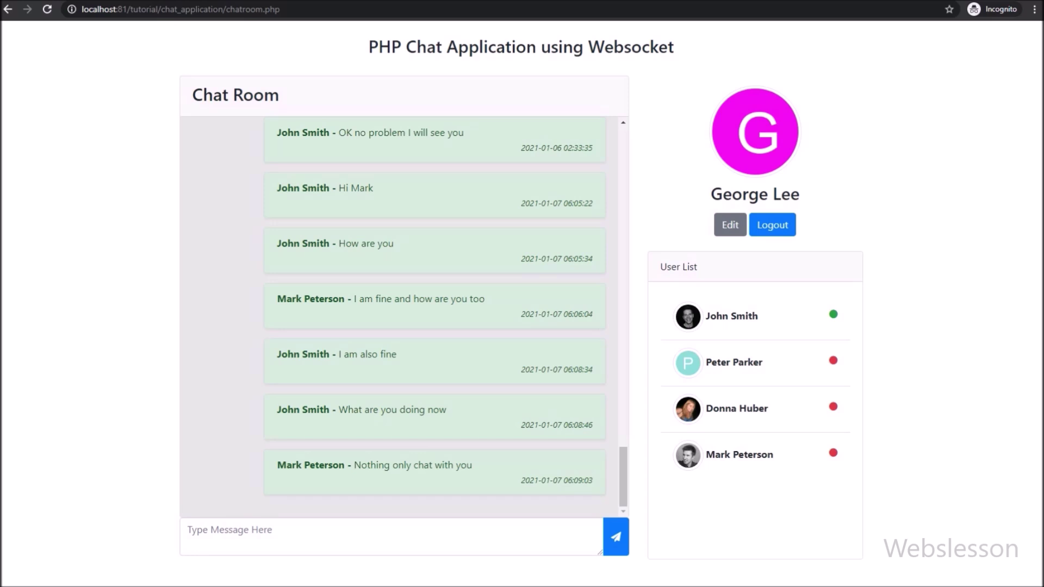
triple_click(731, 316)
triple_click(733, 362)
triple_click(753, 408)
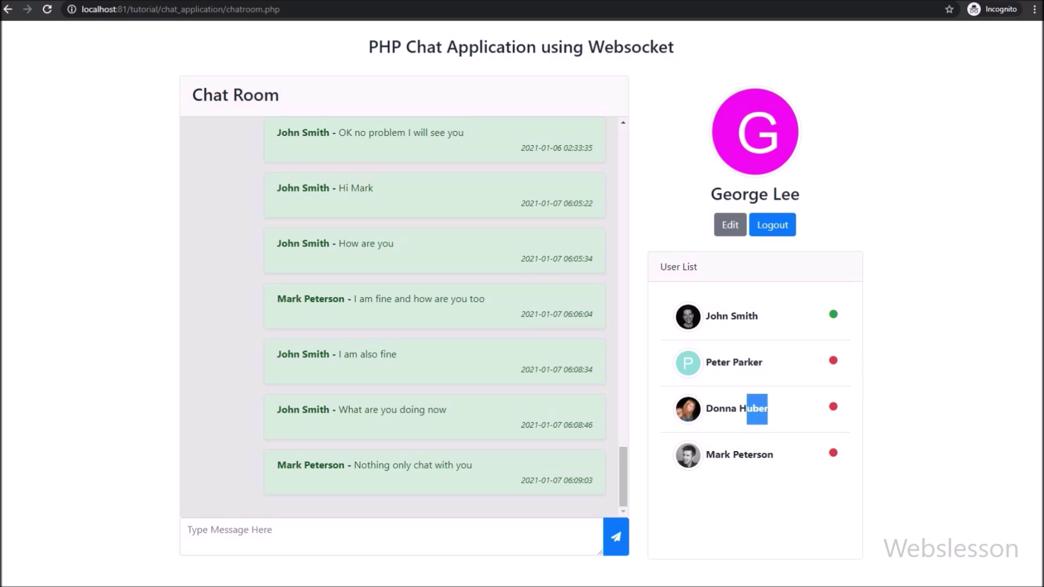
triple_click(739, 455)
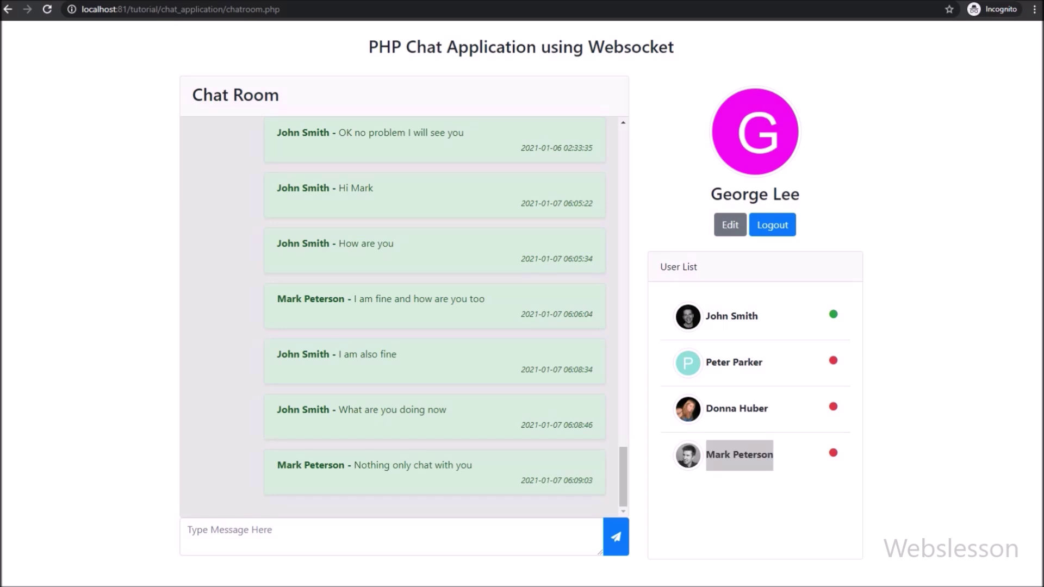
Step: Scroll through the Chat Room message history, then open the Edit profile page
triple_click(235, 94)
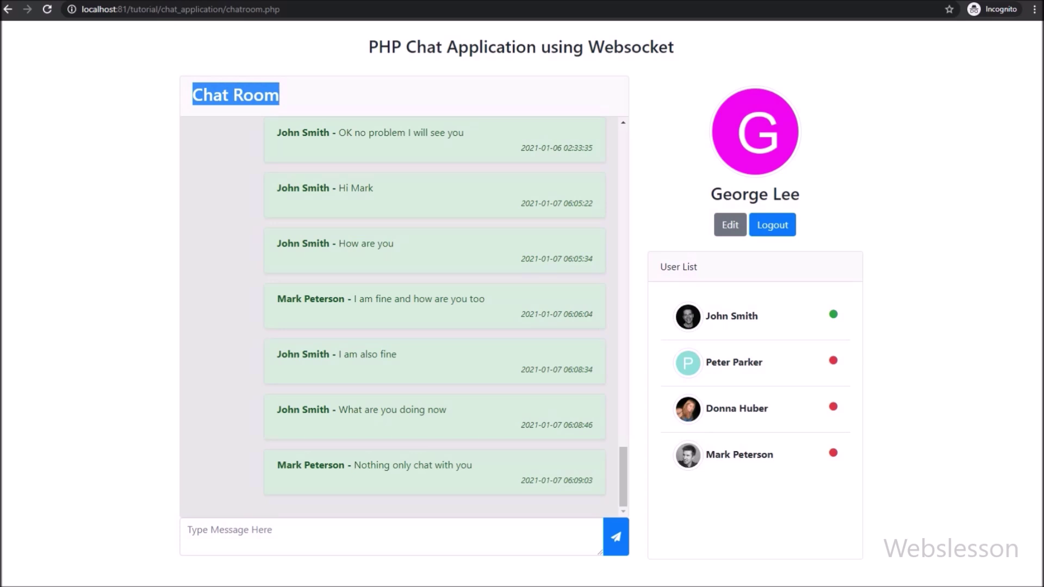
scroll(451, 315, up, 20)
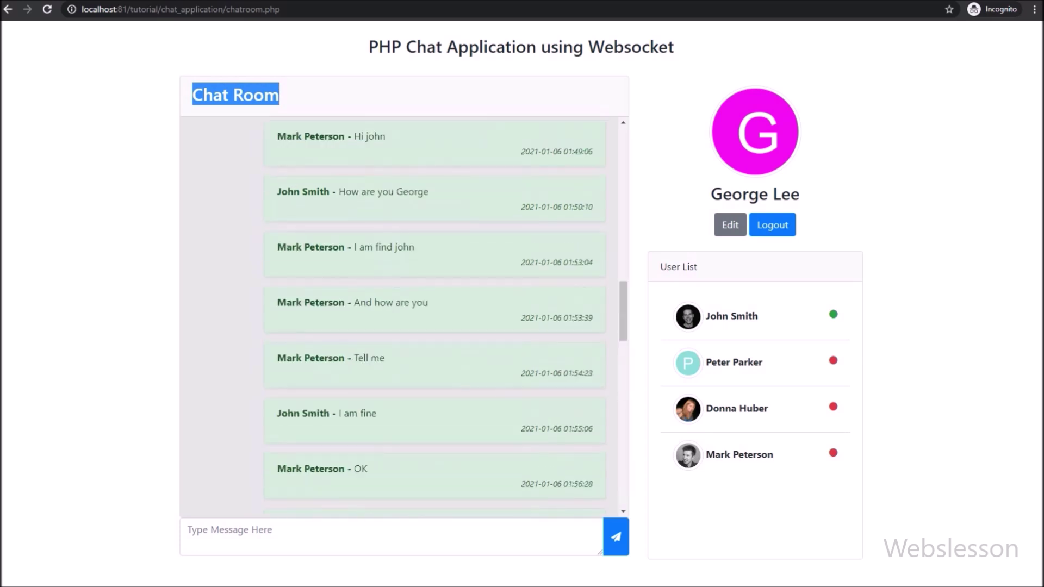
scroll(452, 315, down, 15)
scroll(451, 315, up, 6)
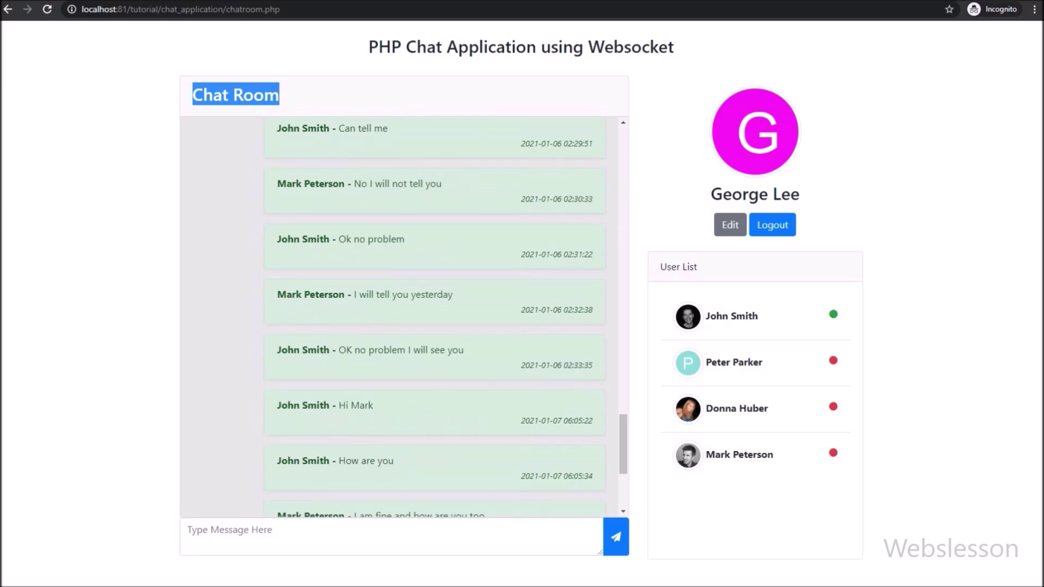
scroll(405, 317, down, 7)
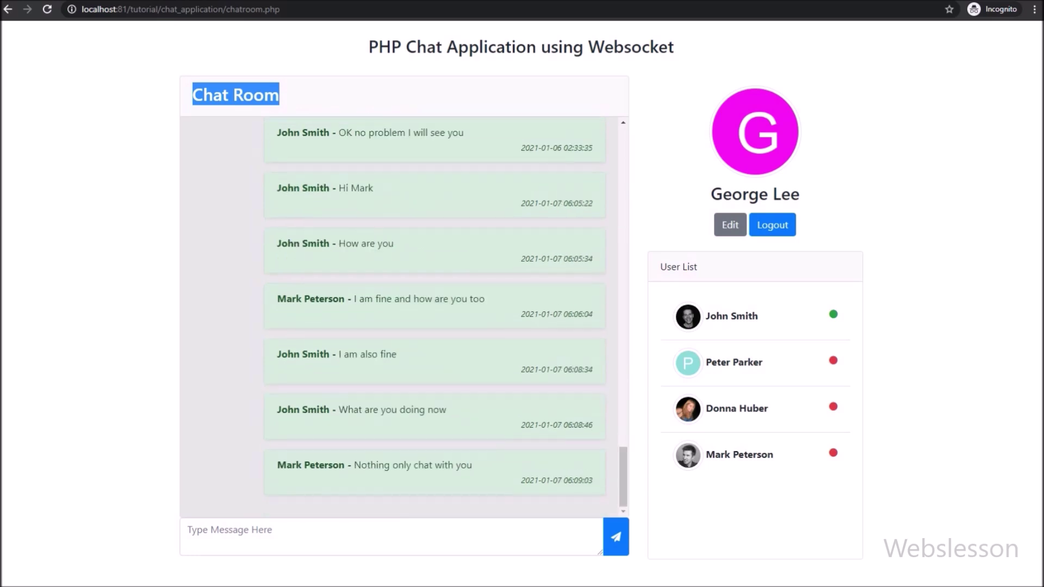
scroll(400, 315, up, 20)
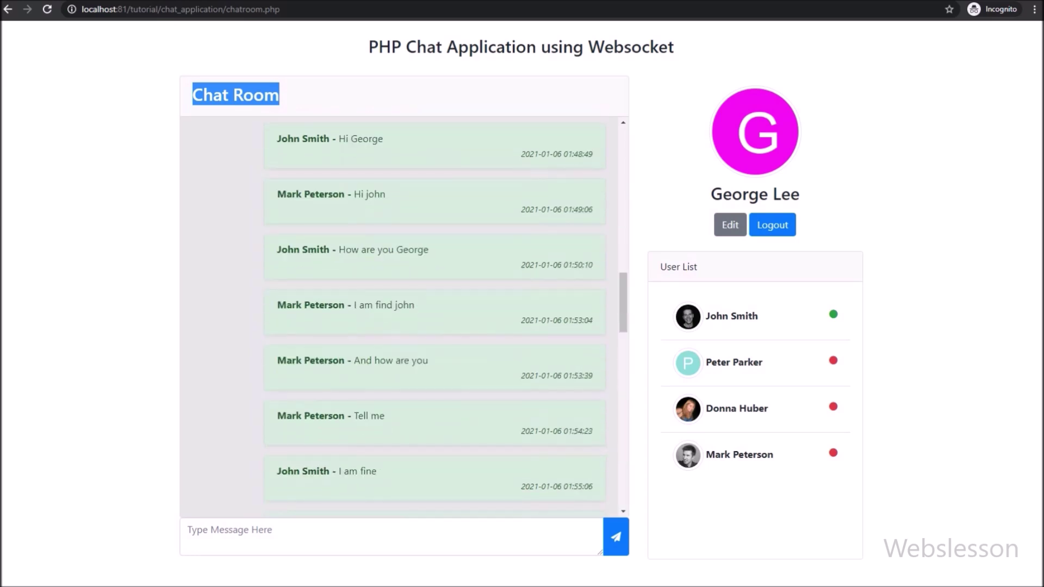
scroll(405, 315, up, 1)
scroll(405, 315, down, 20)
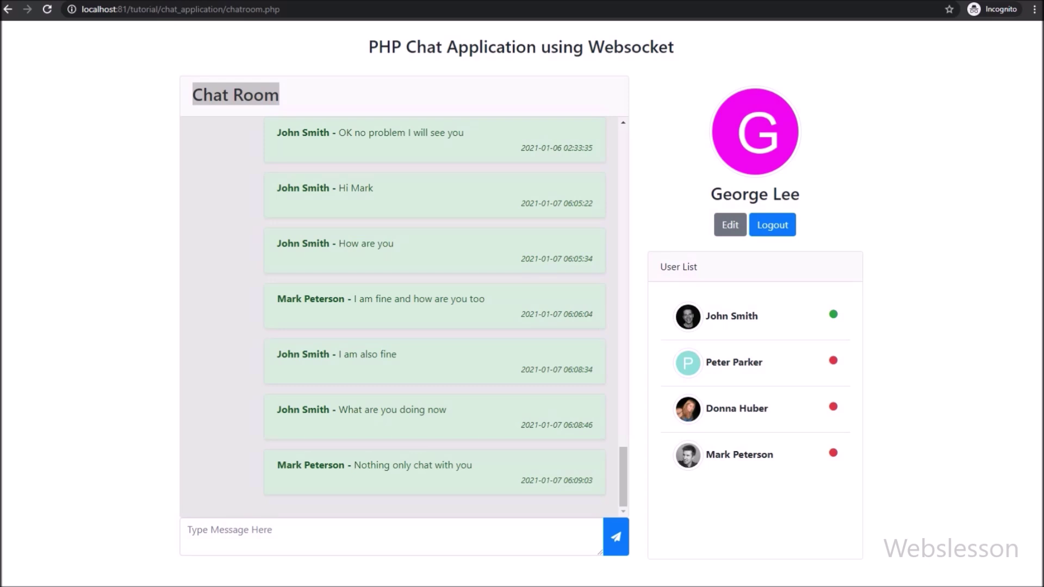
click(729, 225)
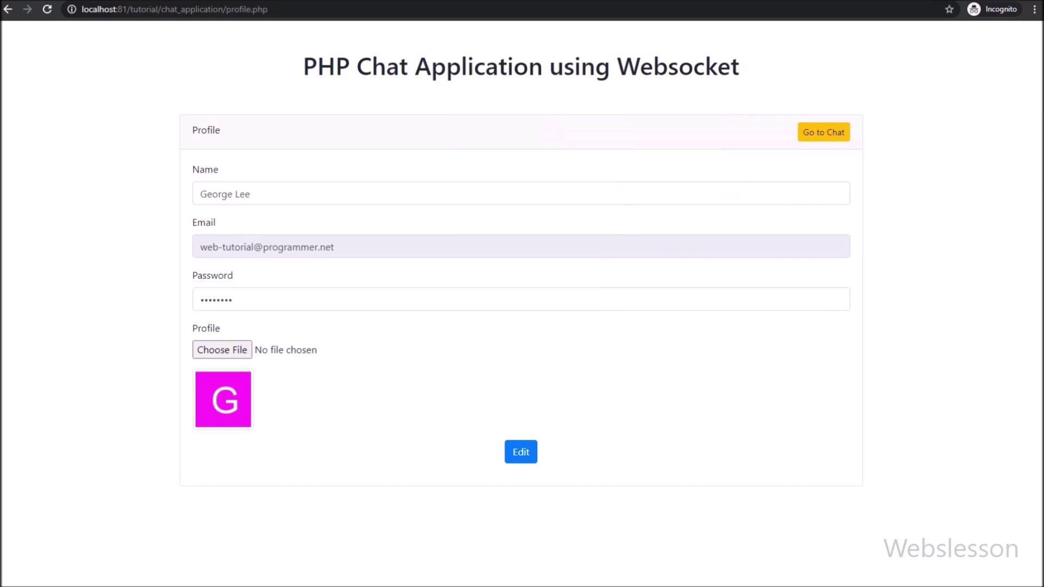
Step: Review the Profile form's name, read-only email and password fields
drag(192, 130, 220, 130)
click(251, 194)
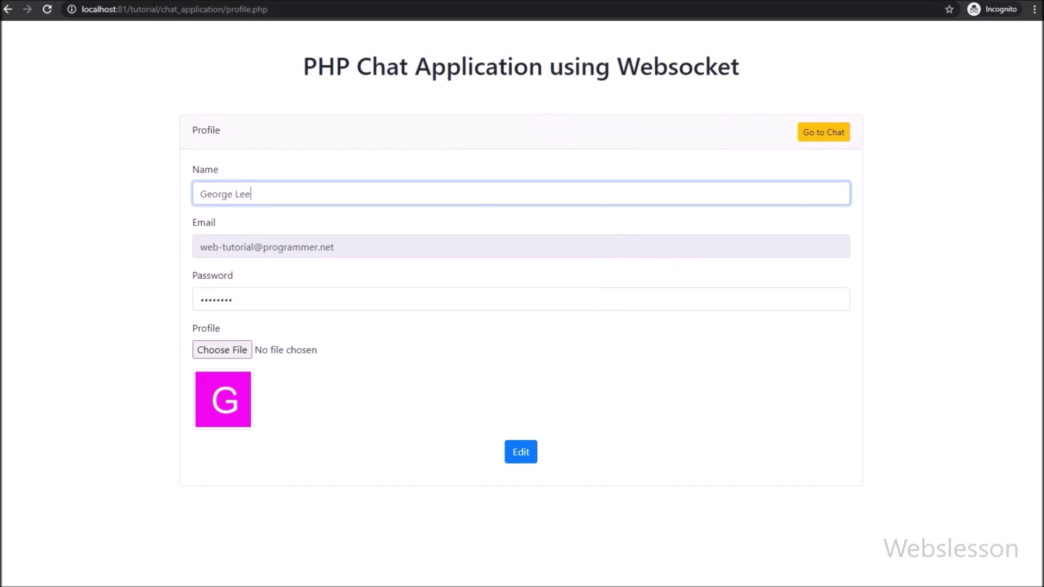
click(304, 247)
click(232, 300)
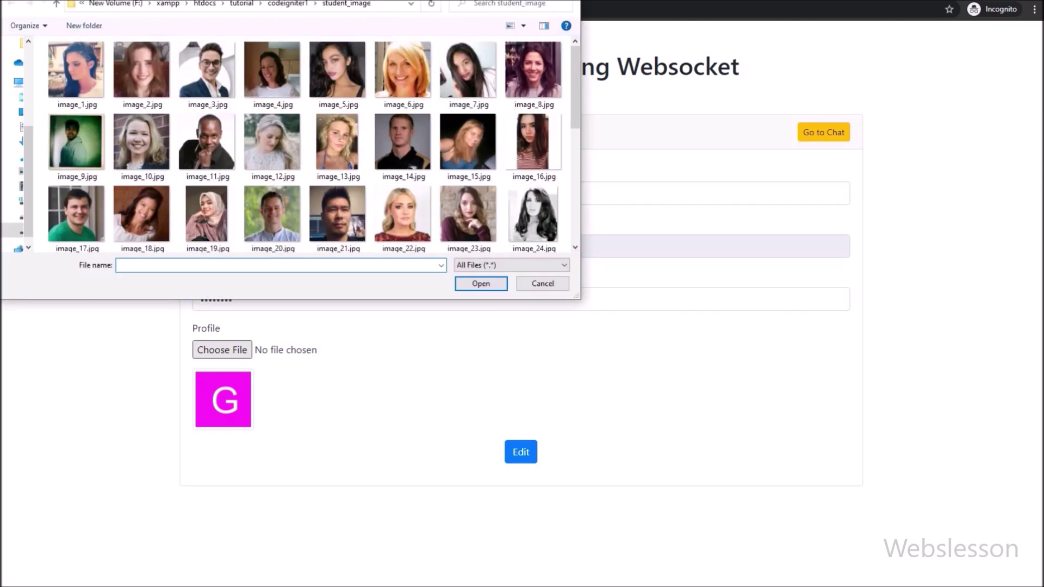
Step: Choose image_39.jpg as the profile picture and save the profile changes
scroll(467, 218, down, 5)
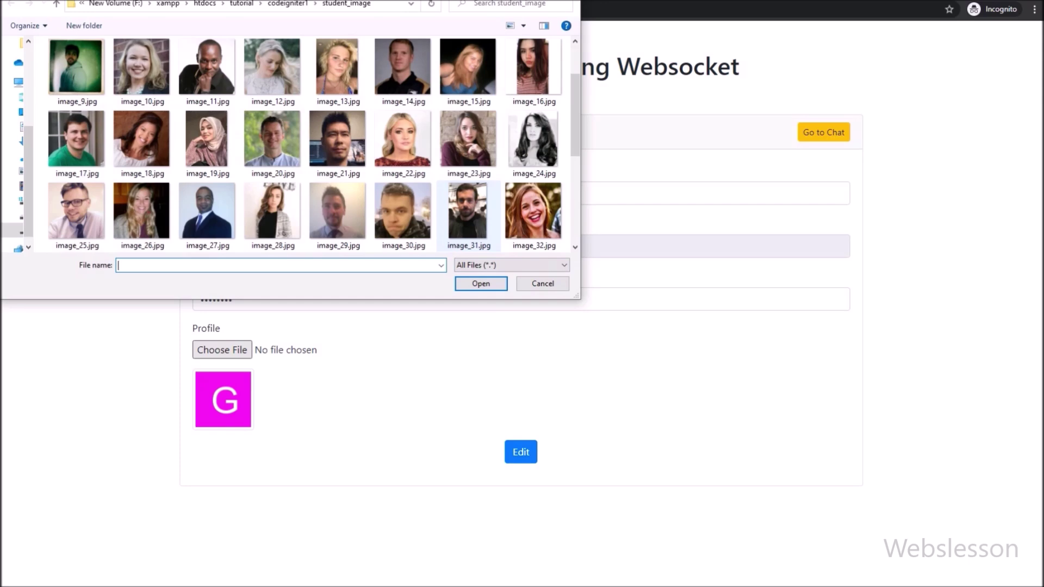
scroll(467, 217, down, 2)
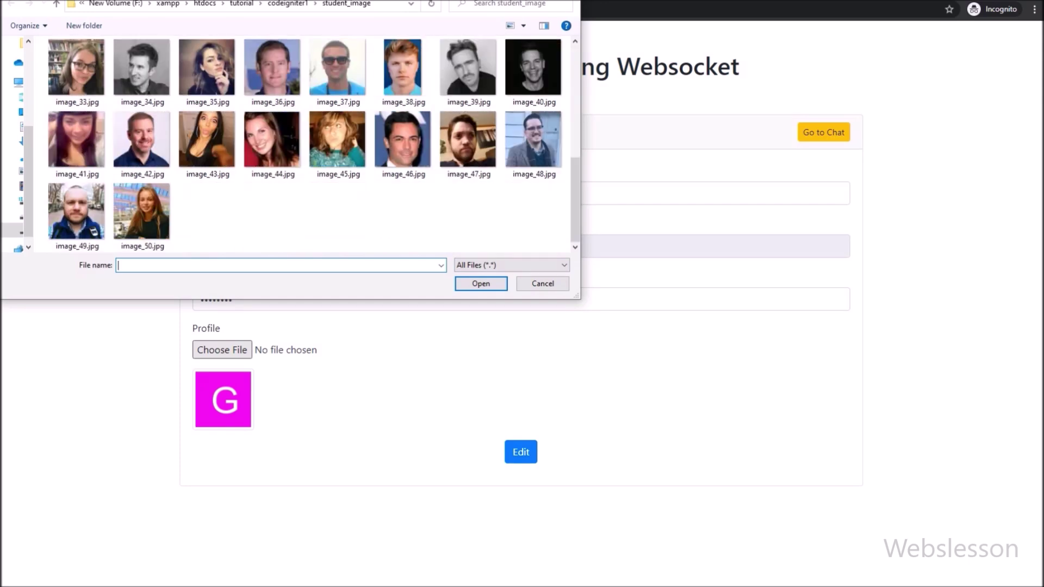
scroll(468, 217, up, 1)
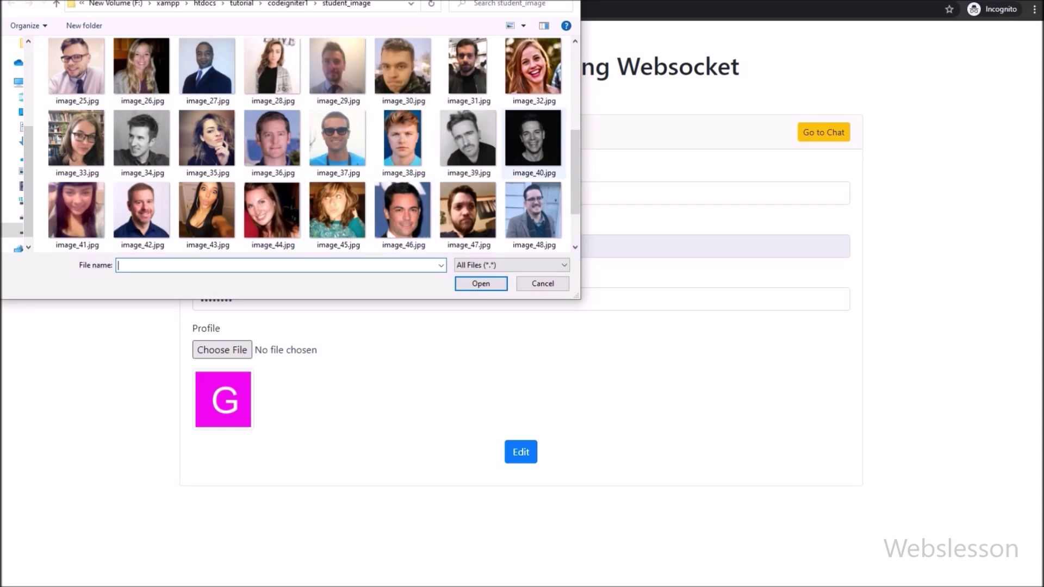
click(467, 139)
click(481, 283)
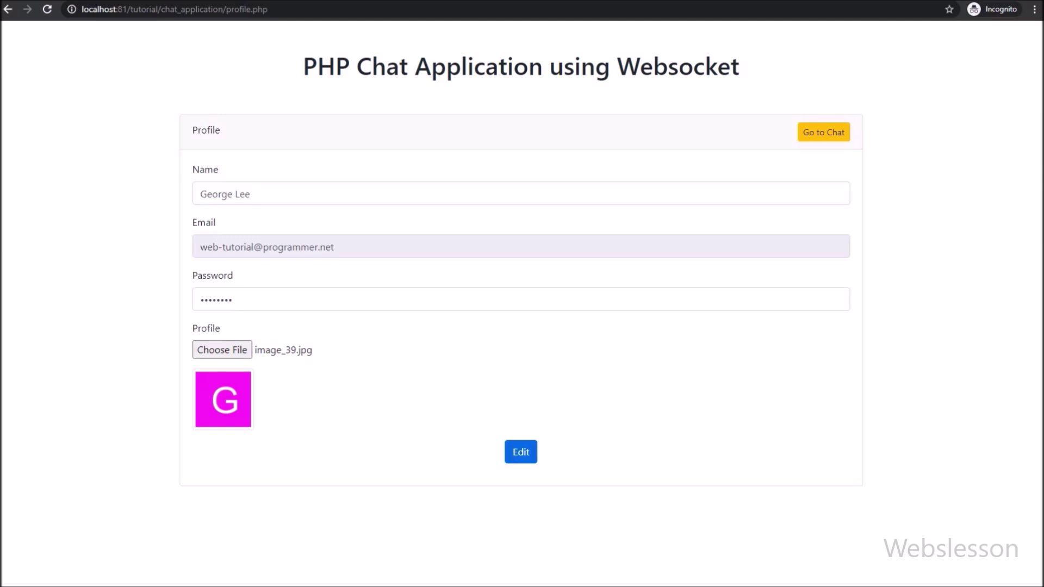
click(520, 452)
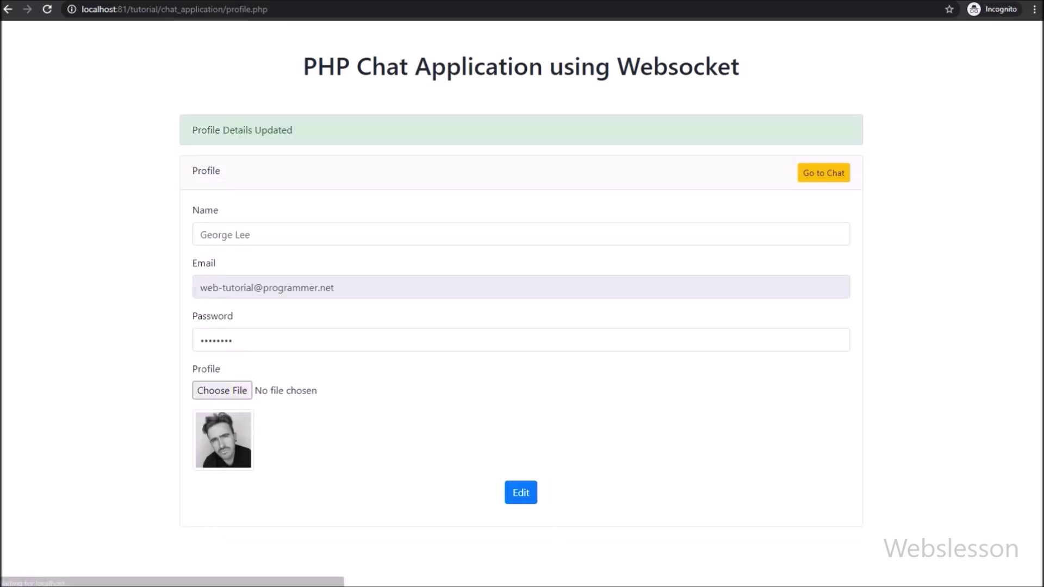
Step: Note the 'Profile Details Updated' message, then return to the chat room with Go to Chat
drag(192, 130, 293, 130)
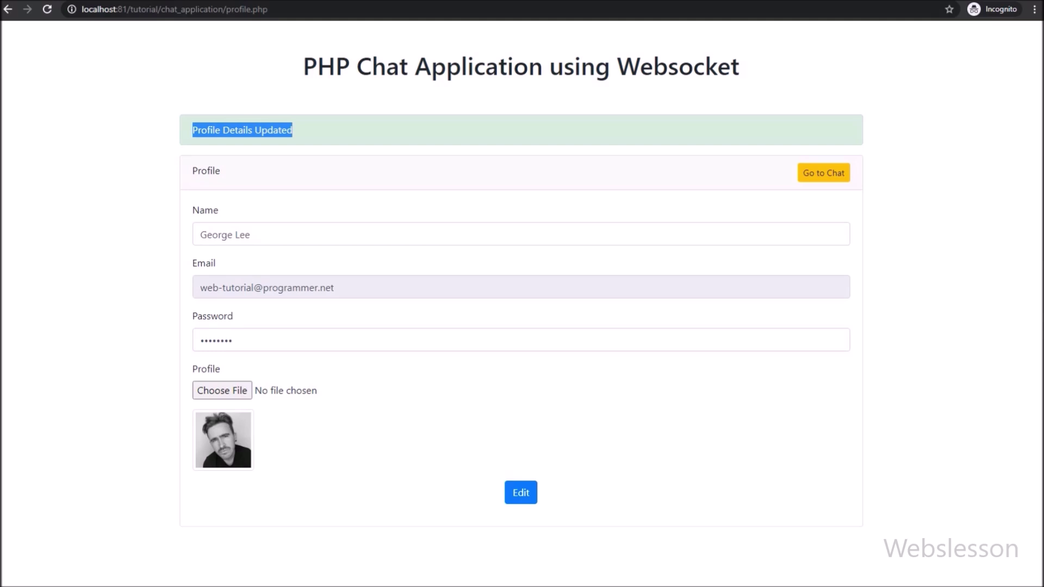
key(alt+Tab)
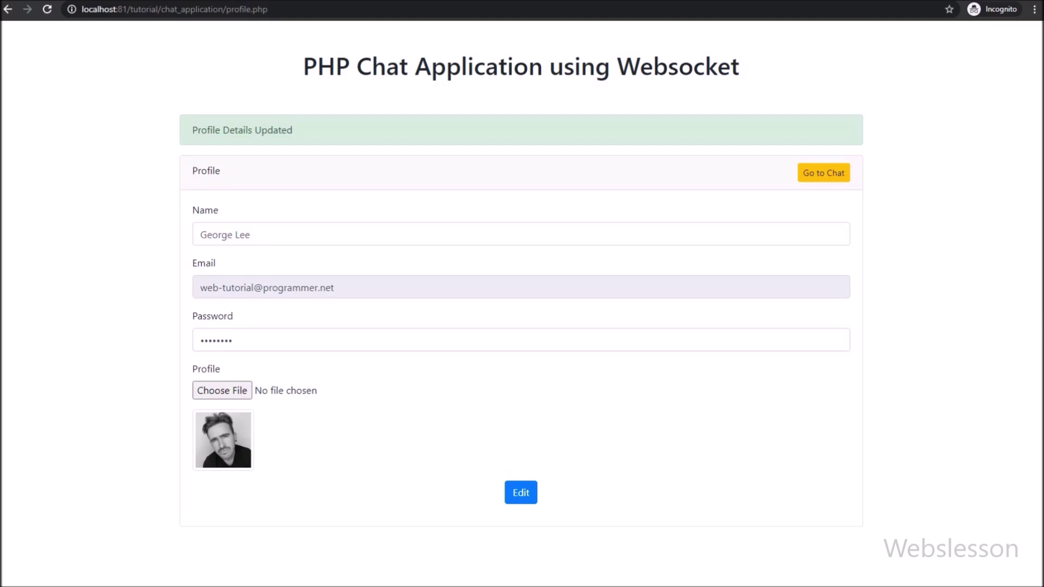
click(823, 173)
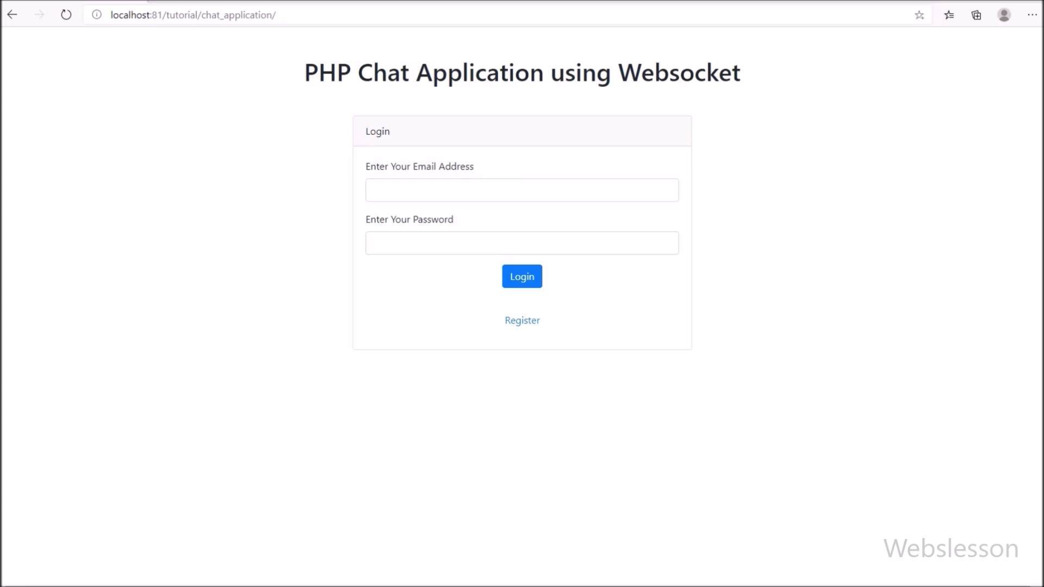
Step: In Edge, log in as the first user with a saved email, declining to save the password
click(521, 190)
click(415, 216)
click(416, 215)
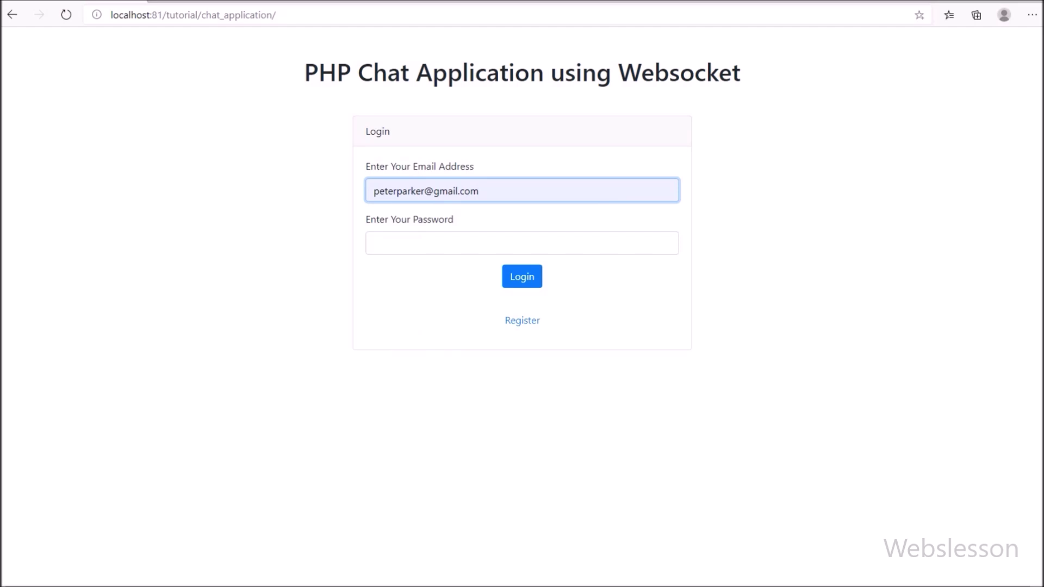
text(password)
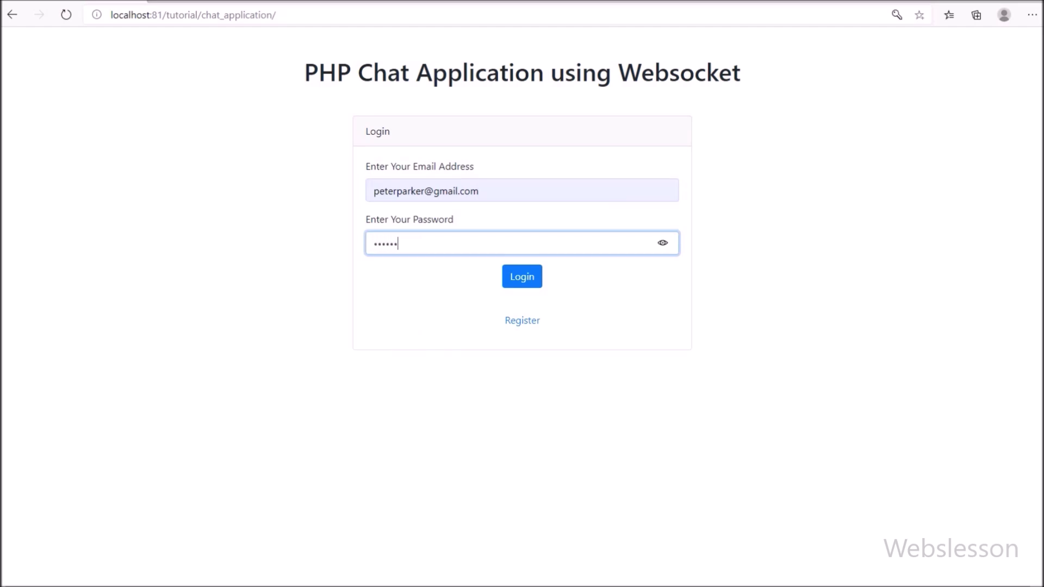
key(Return)
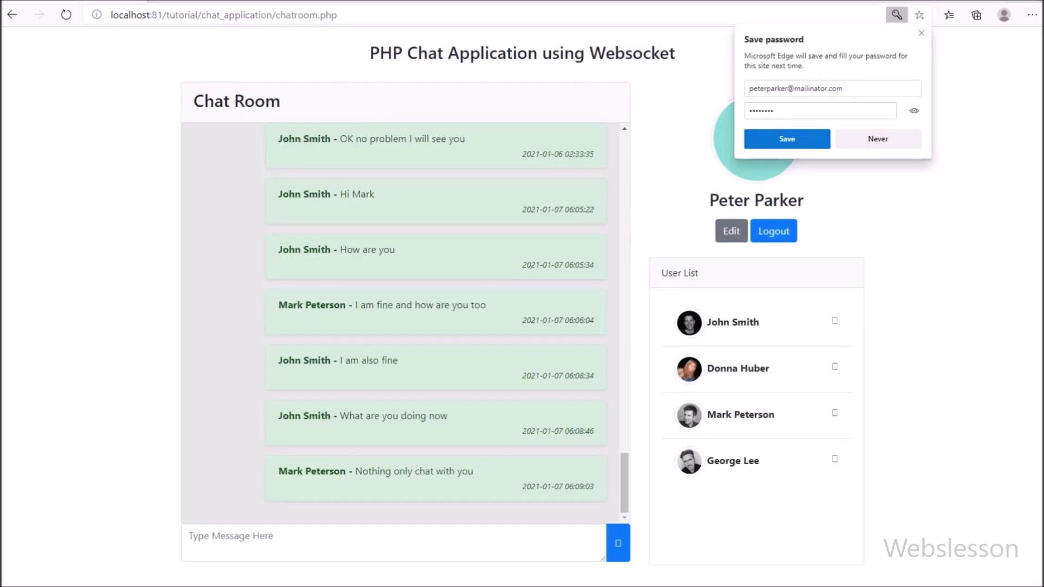
click(877, 139)
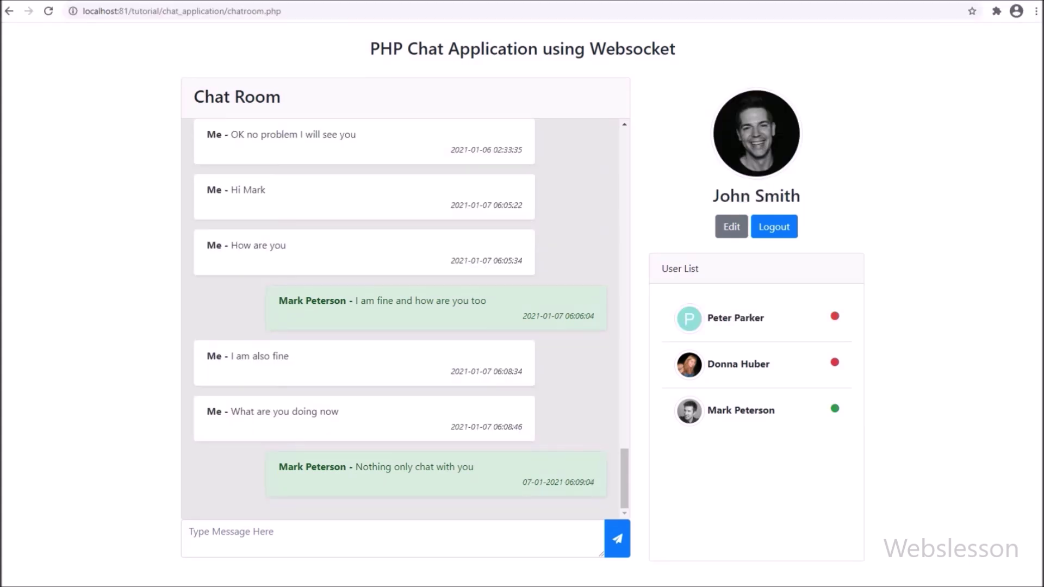
Step: Reload the chat room, resubmitting the form, so the user list shows the new user online
triple_click(757, 196)
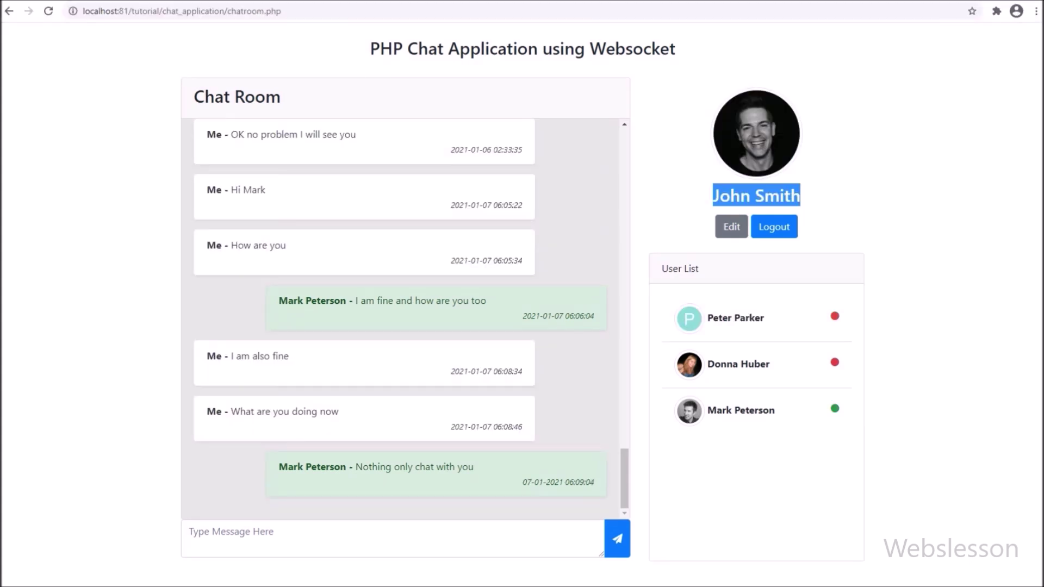
drag(708, 318, 764, 318)
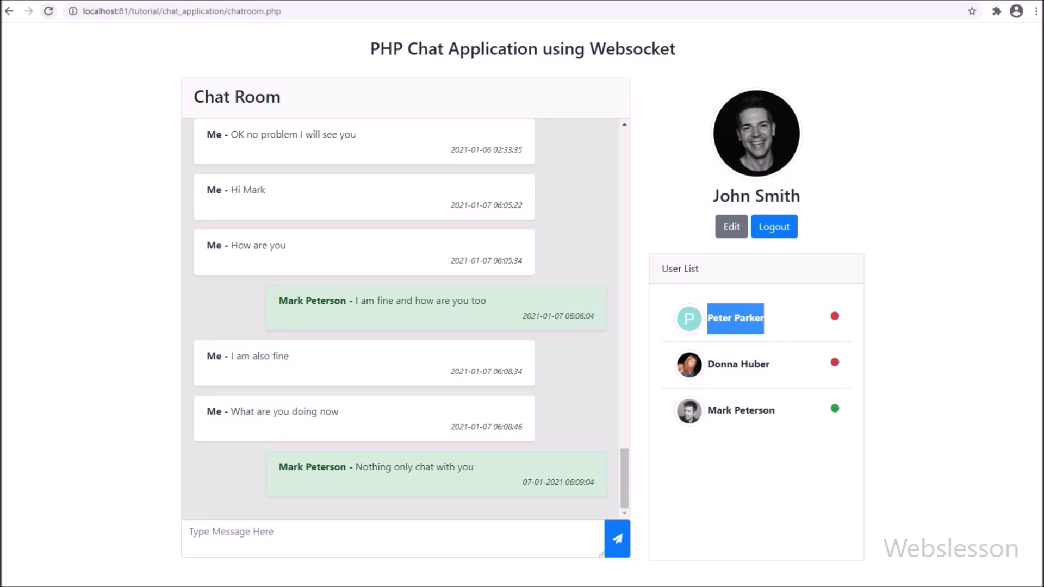
click(48, 11)
key(Return)
key(ctrl+l)
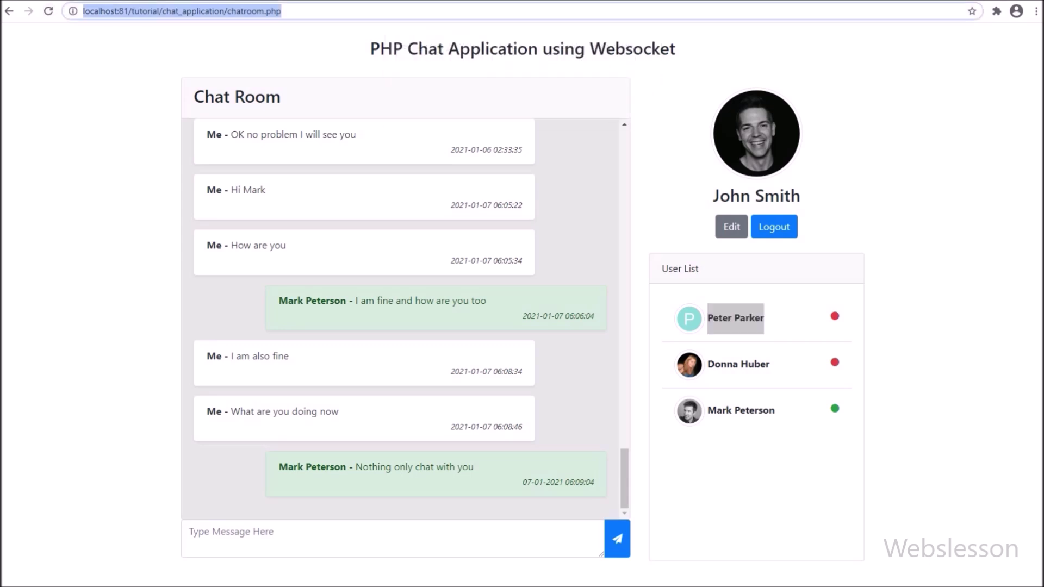
key(Return)
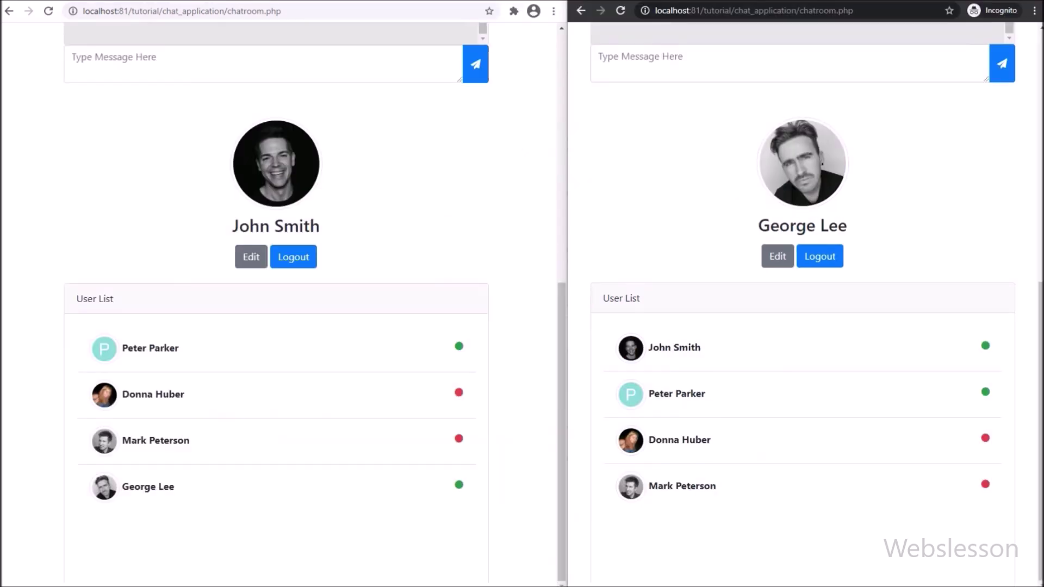
Step: Send 'hi' from the left user's chat window
triple_click(276, 226)
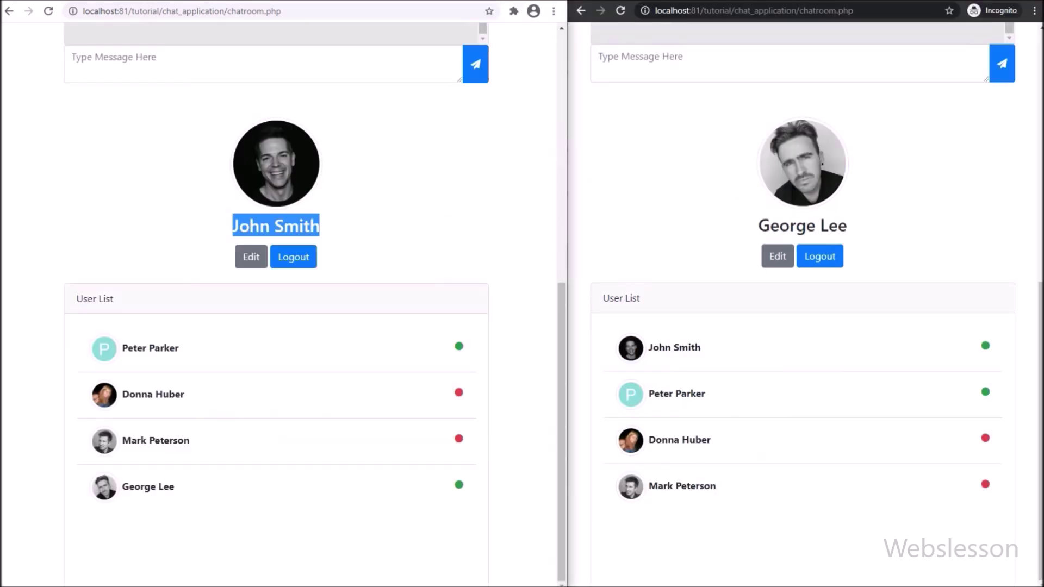
triple_click(802, 226)
scroll(802, 294, up, 5)
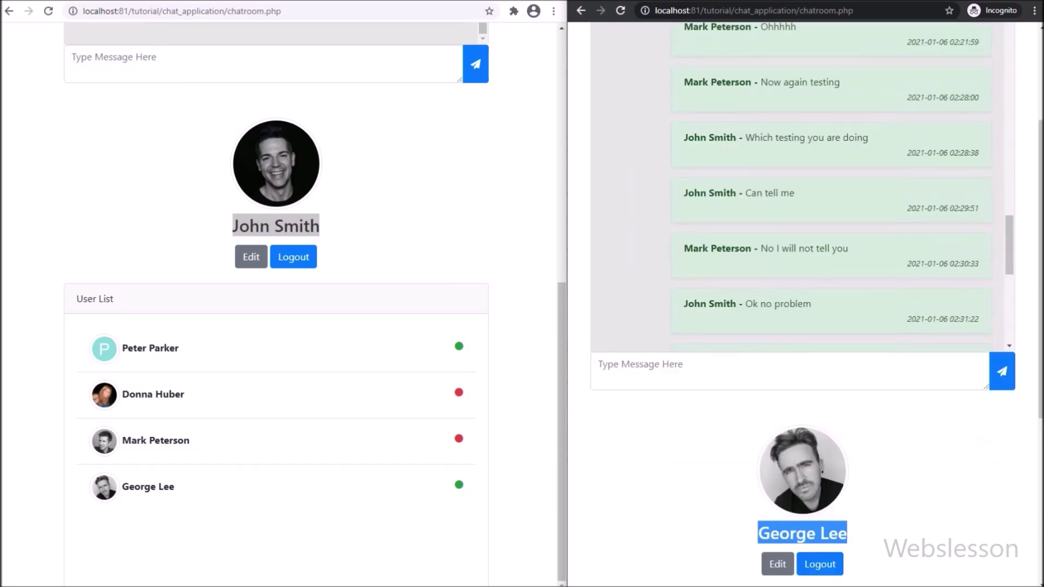
scroll(803, 293, up, 3)
scroll(276, 293, up, 9)
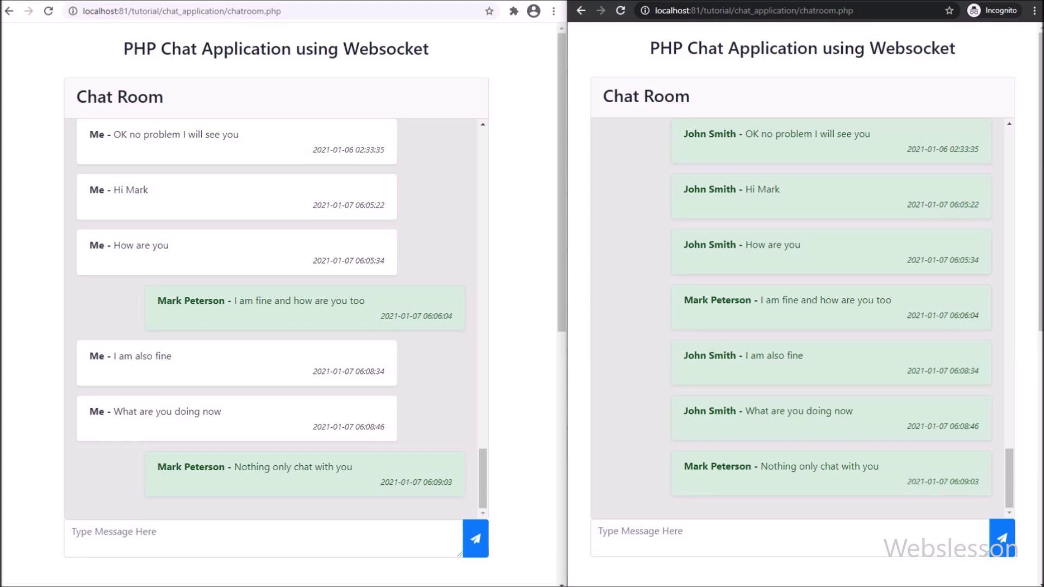
click(76, 535)
text(hi)
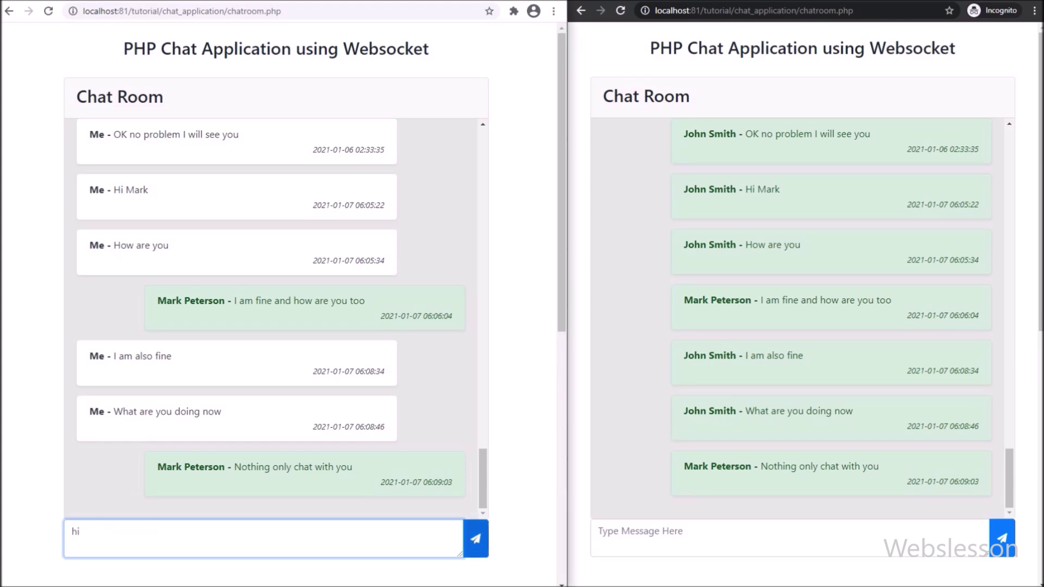
click(475, 538)
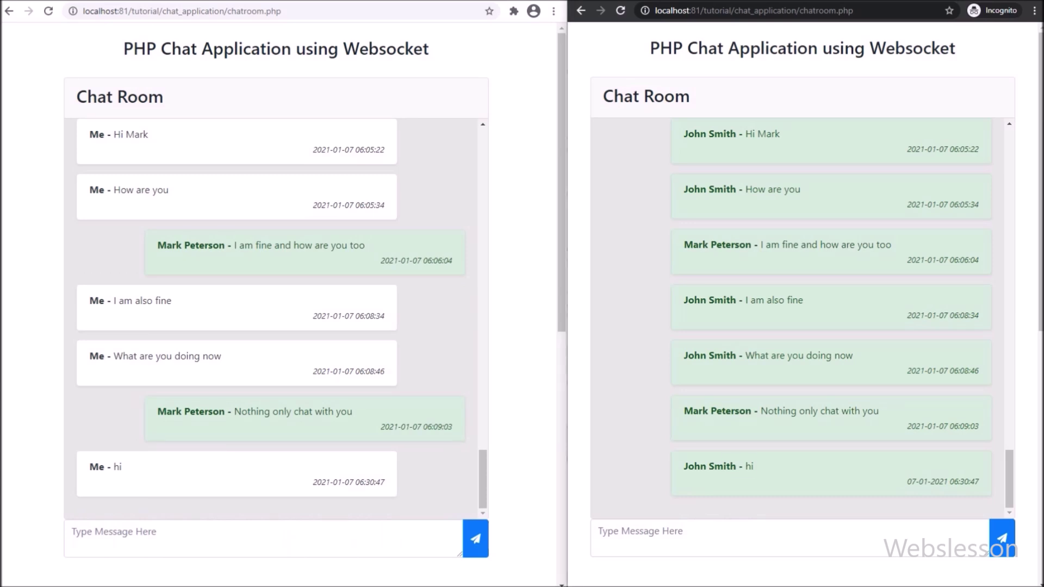
Step: Reply 'hi' from the right user's chat window
drag(753, 465, 688, 466)
click(599, 531)
text(hi)
click(1001, 538)
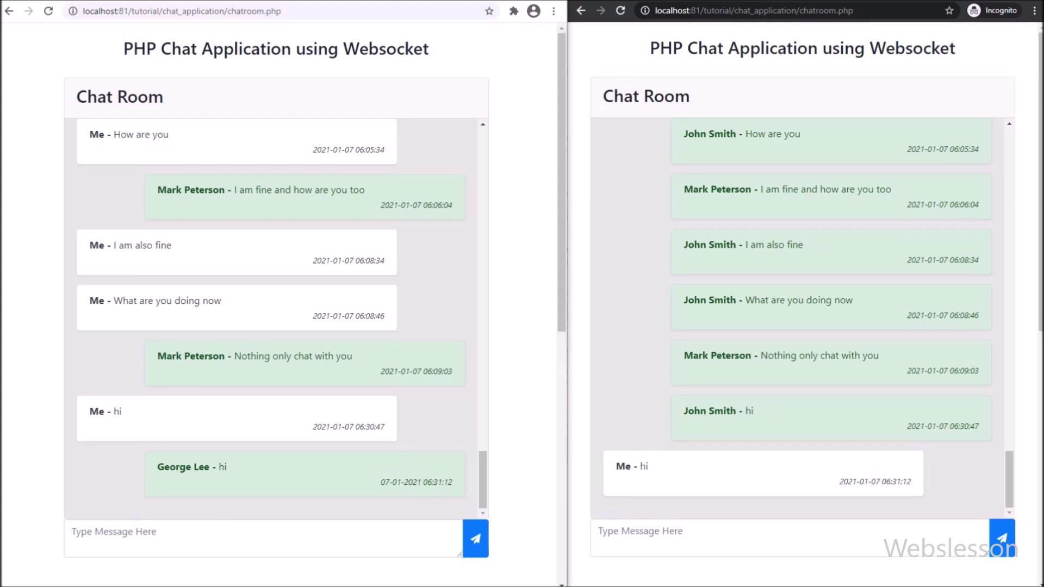
Step: From the right window, send a 'hi' message addressed to the left user by name
click(599, 531)
text(hi j)
text(ohn)
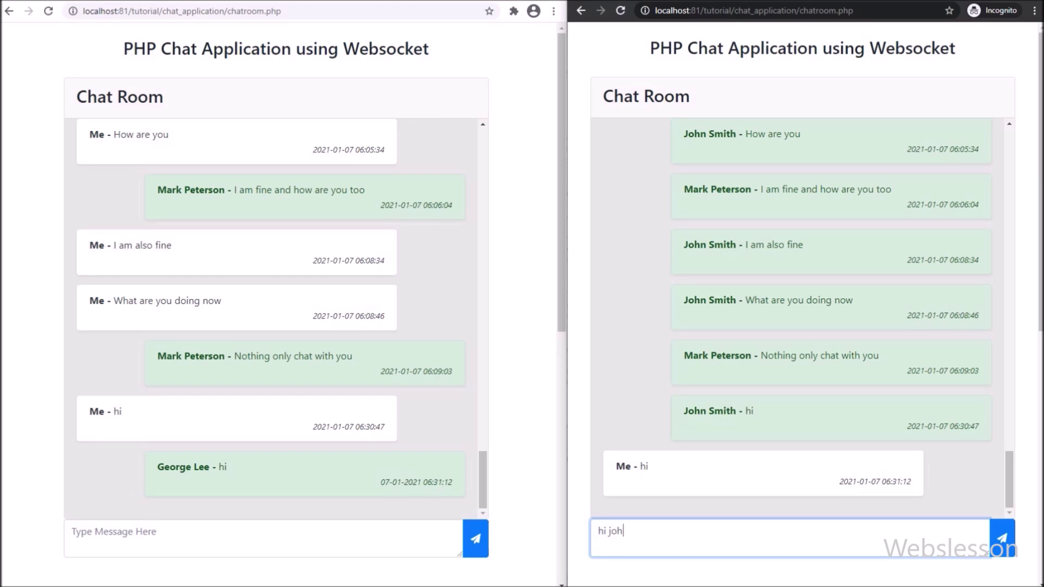
click(1001, 538)
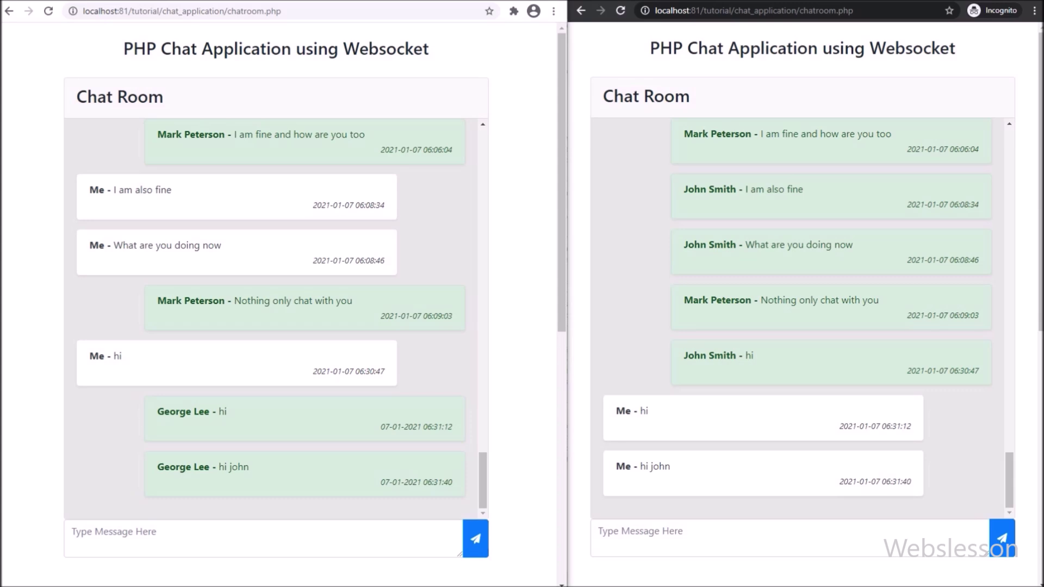
Step: Verify the message appears in both windows, then log the right user out
drag(157, 467, 249, 466)
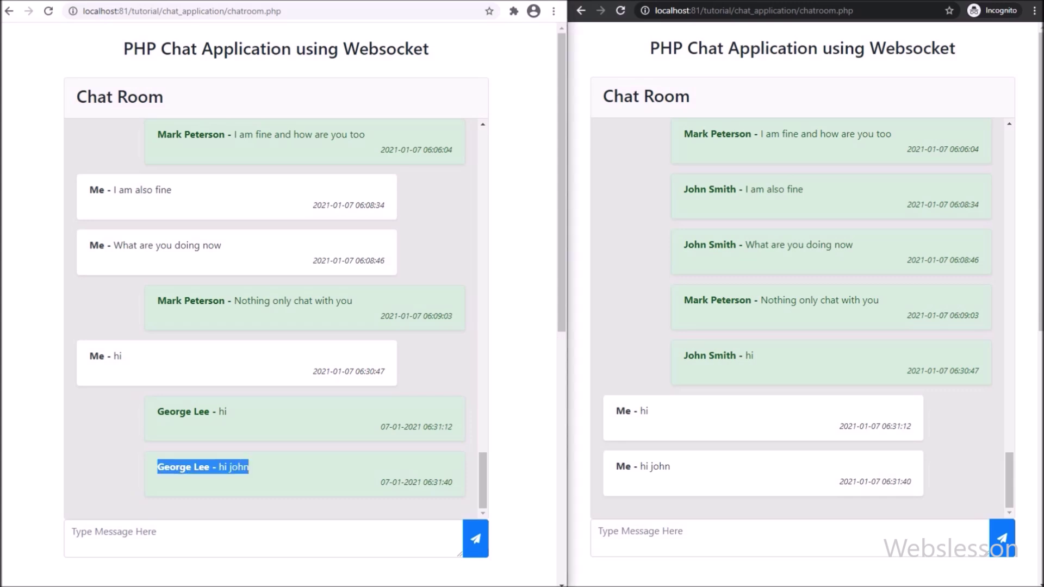
drag(616, 466, 670, 466)
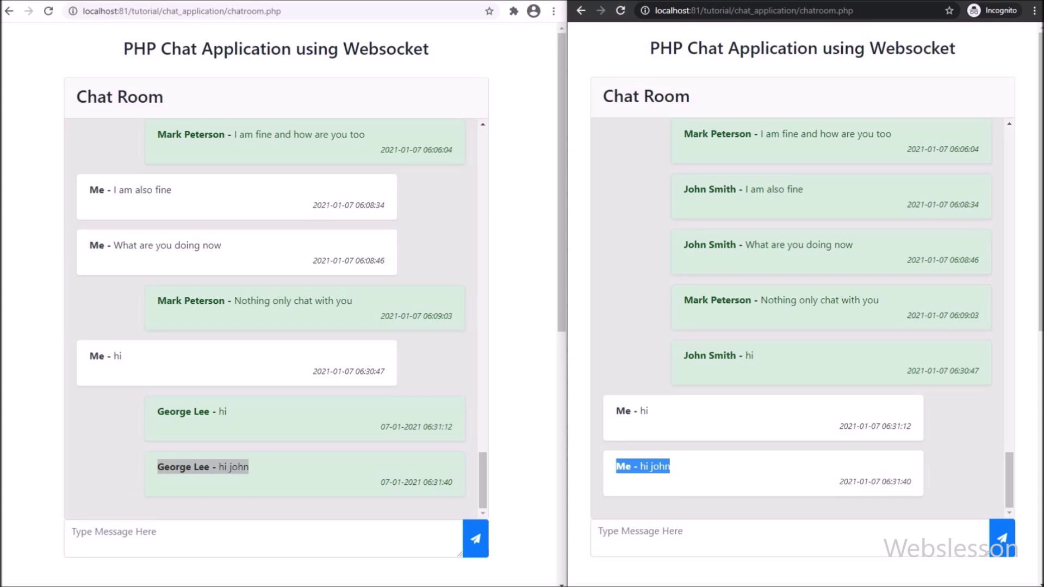
click(203, 467)
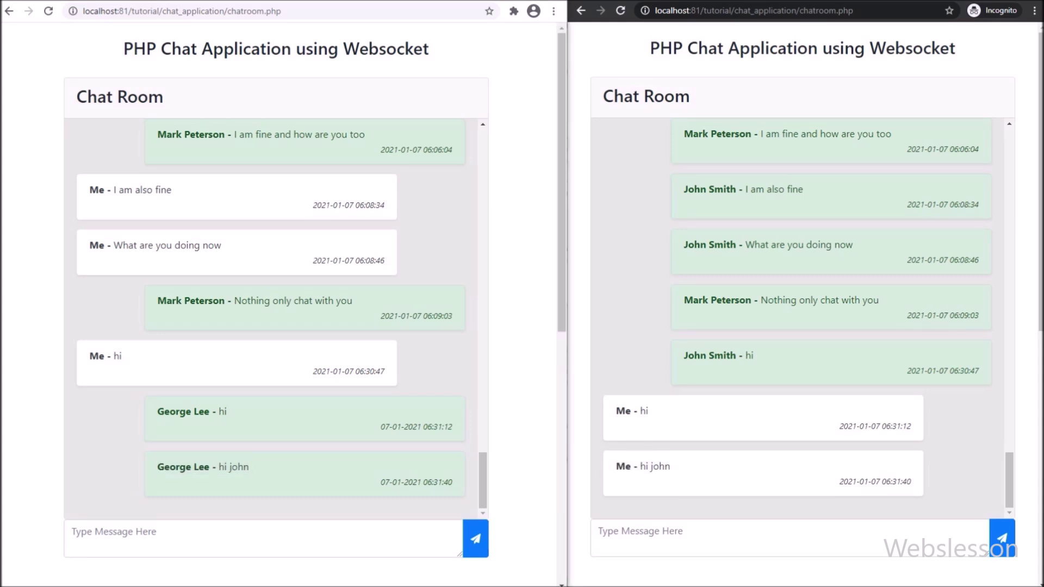
scroll(802, 305, down, 5)
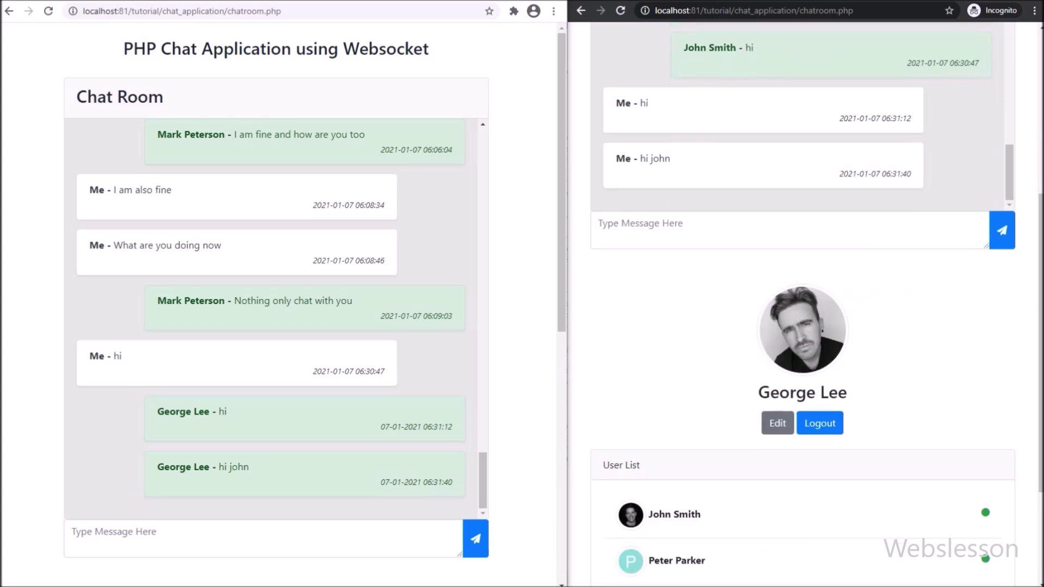
click(820, 423)
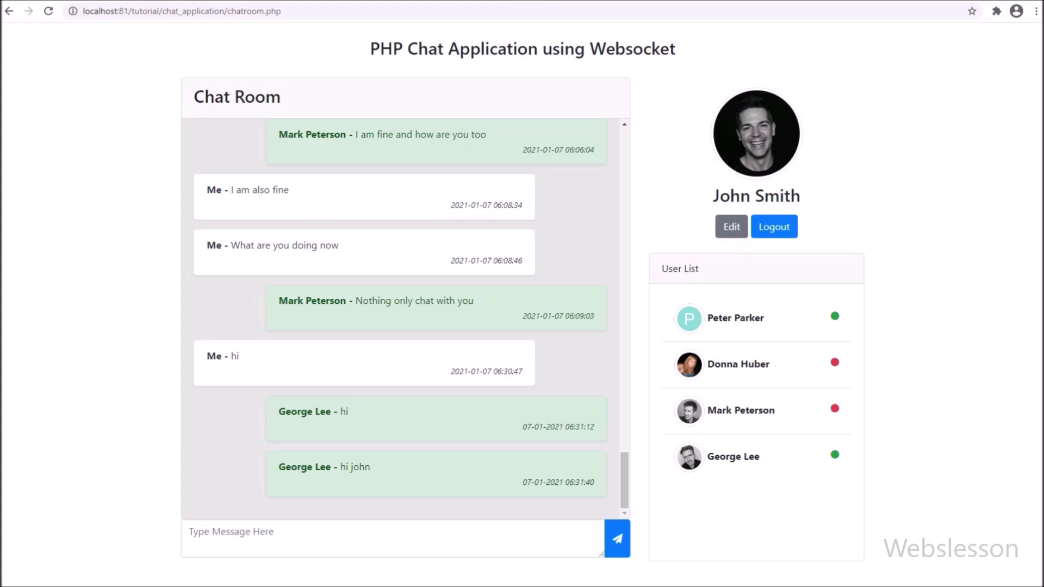
Step: Reload chatroom.php and confirm the logged-out user now shows offline in the User List
click(182, 11)
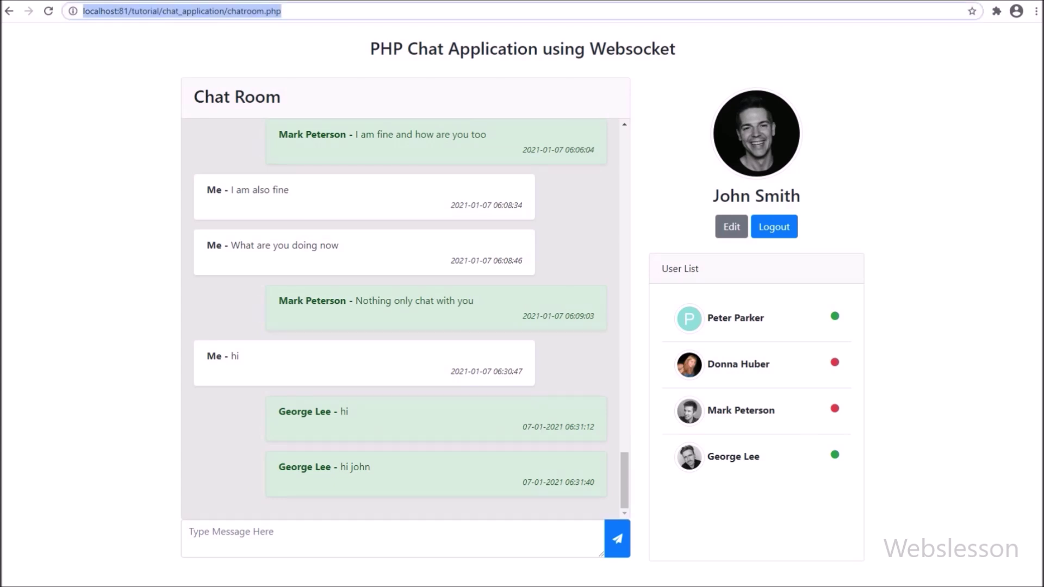
key(Return)
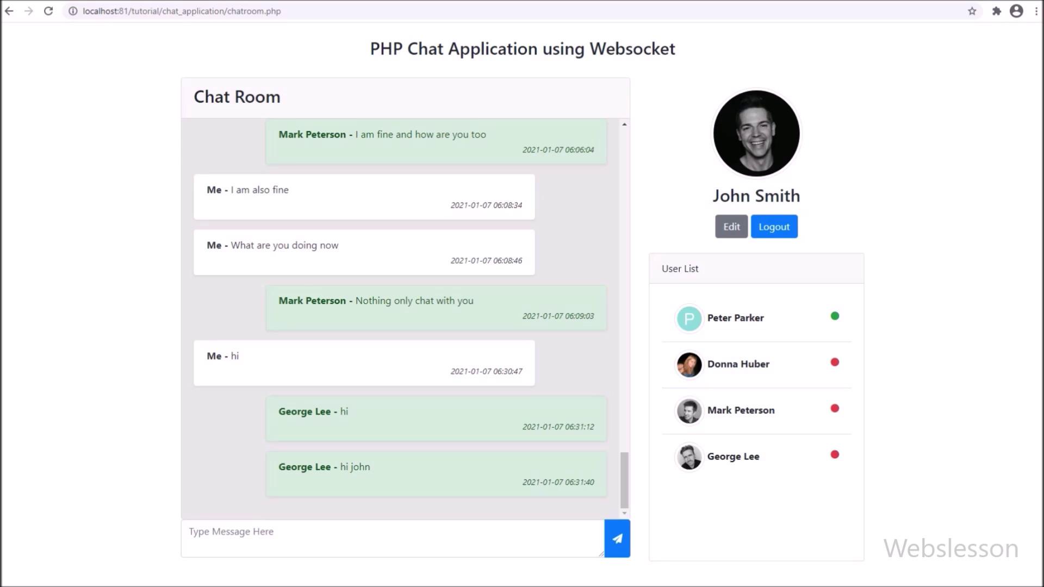
drag(707, 457, 760, 457)
Step: Send a 'Hi' greeting addressed to the offline user by name
click(190, 531)
key(Tab)
key(Return)
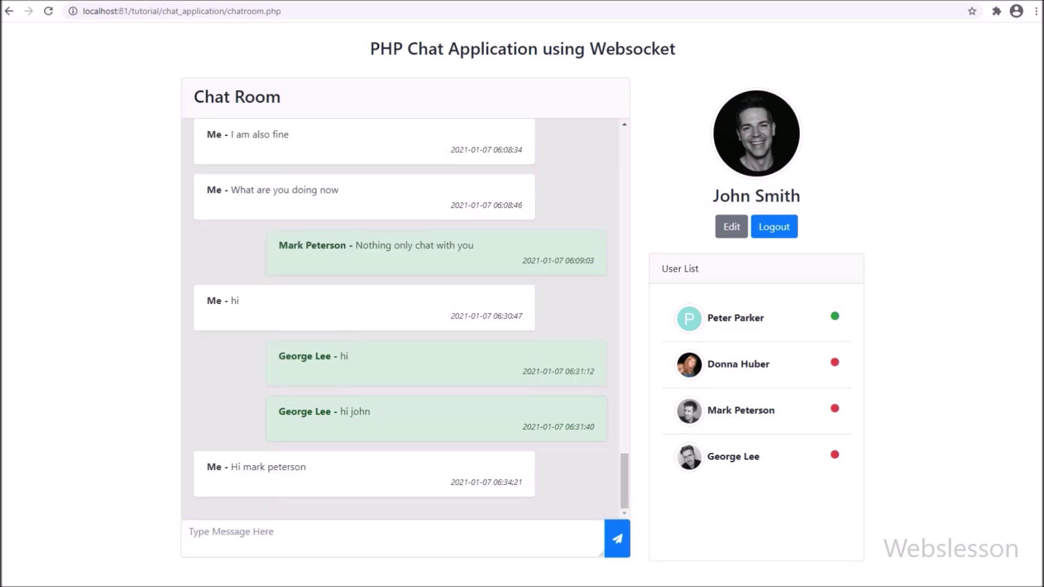
Step: Send the follow-up message 'when will you come online for chat'
click(190, 531)
text(w)
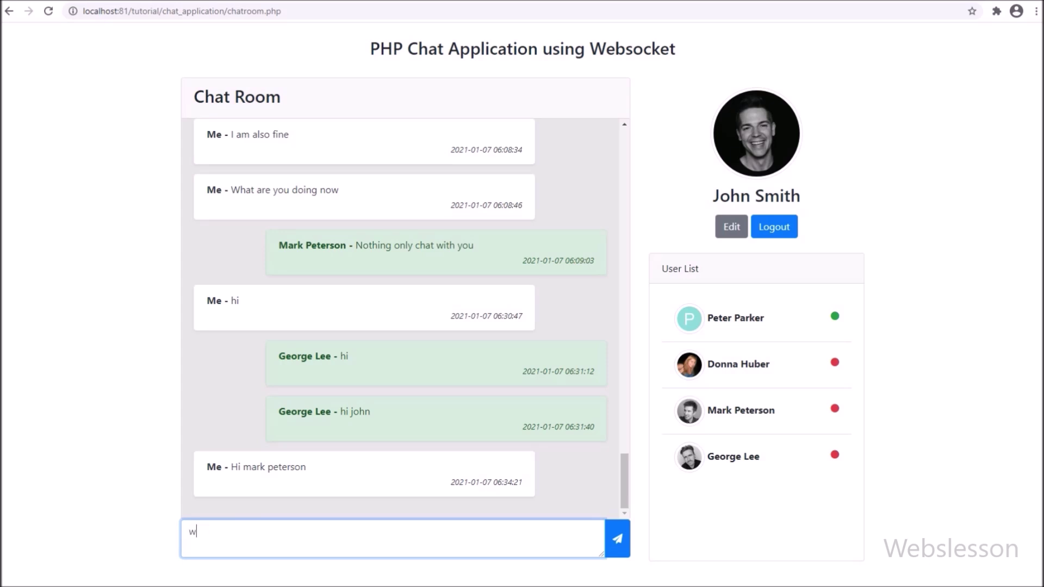
text(hen will you come online for chat)
key(Tab)
key(Return)
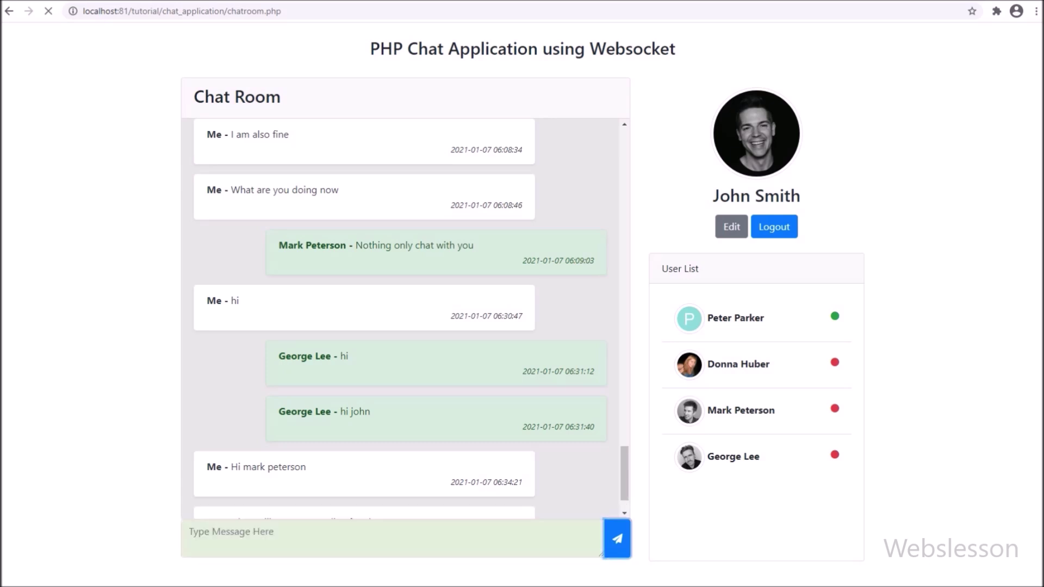